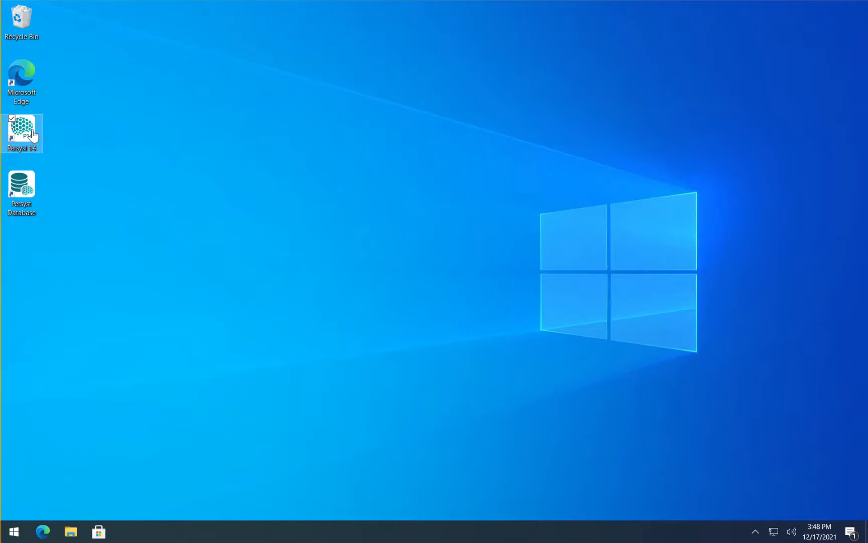
# Start Persyst 14 and read its Users Guide page, including the warnings and indications for use, through to the end.
pyautogui.doubleClick(27, 131)
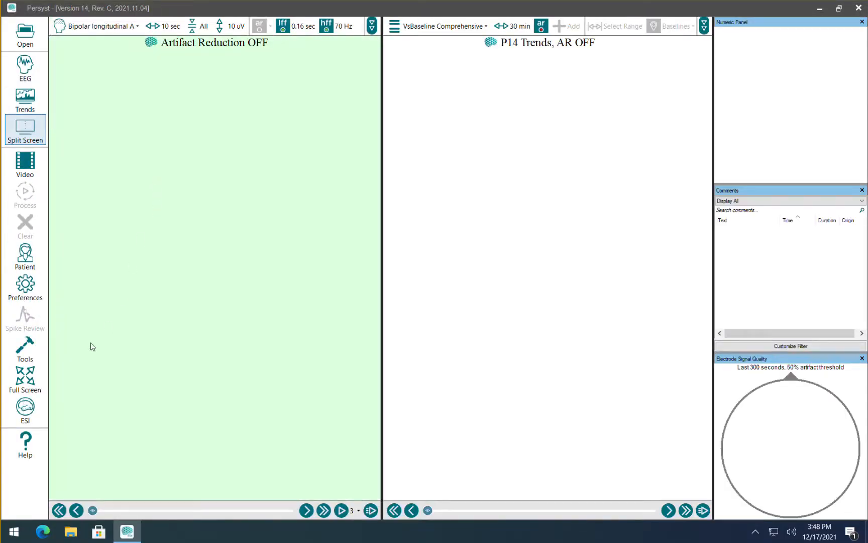
pyautogui.click(27, 445)
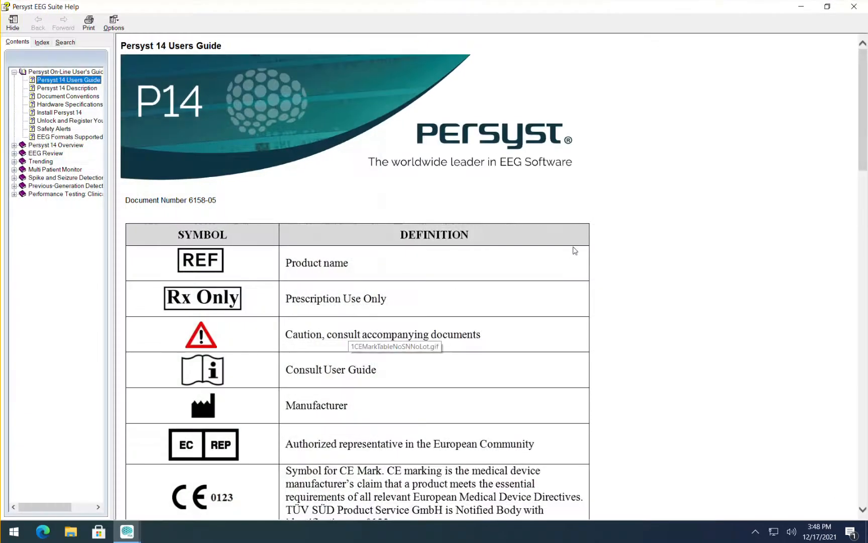
pyautogui.scroll(-5, 629, 206)
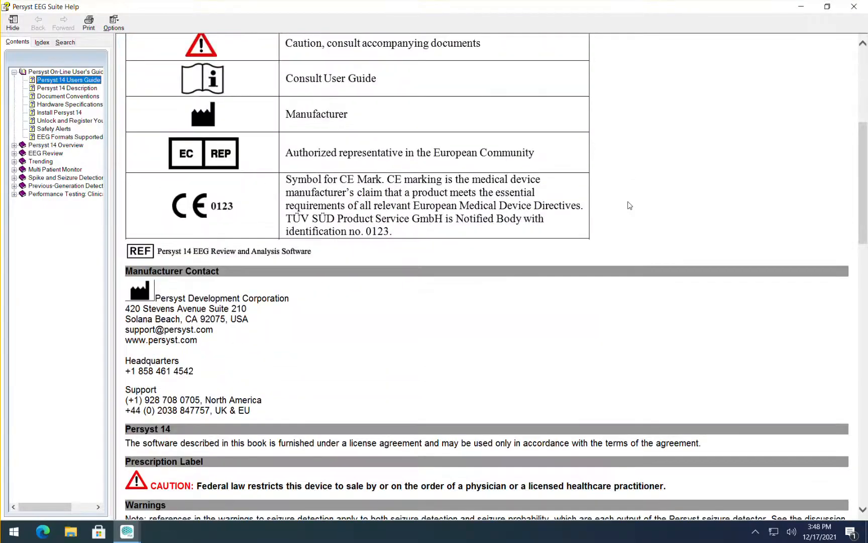
pyautogui.scroll(-15, 630, 205)
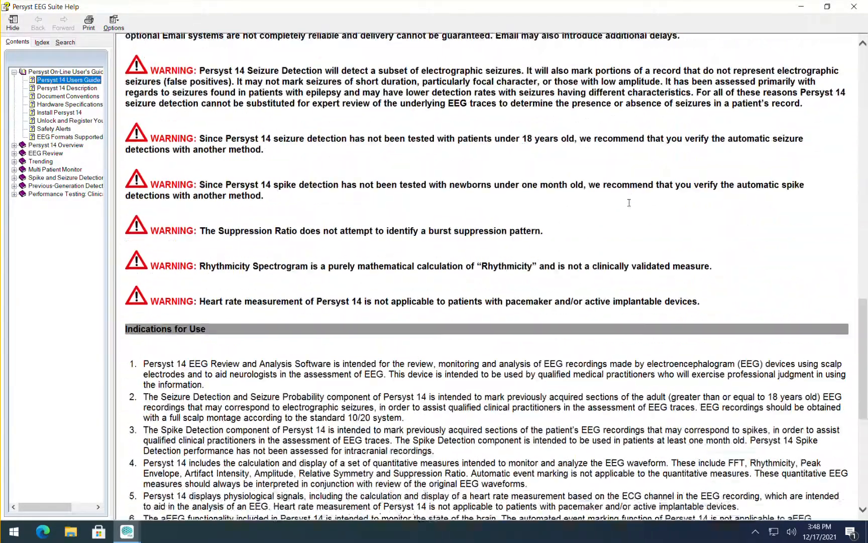
pyautogui.scroll(-3, 629, 202)
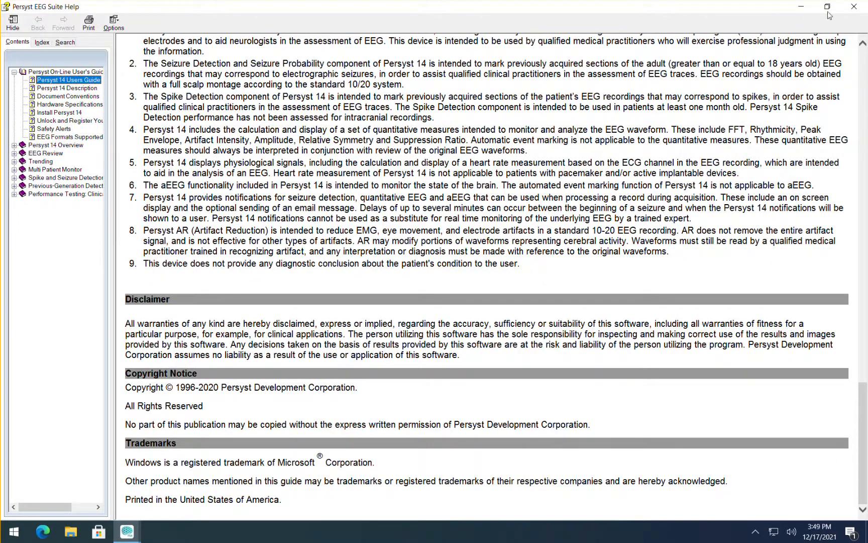
pyautogui.click(854, 6)
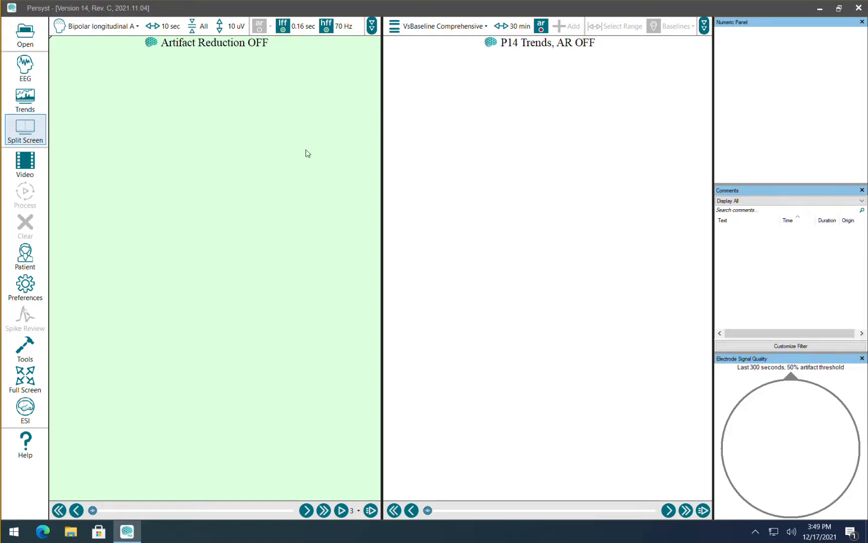
# Open the study with the memo "A224 seizures, spikes during..." from the Persyst database.
pyautogui.click(26, 35)
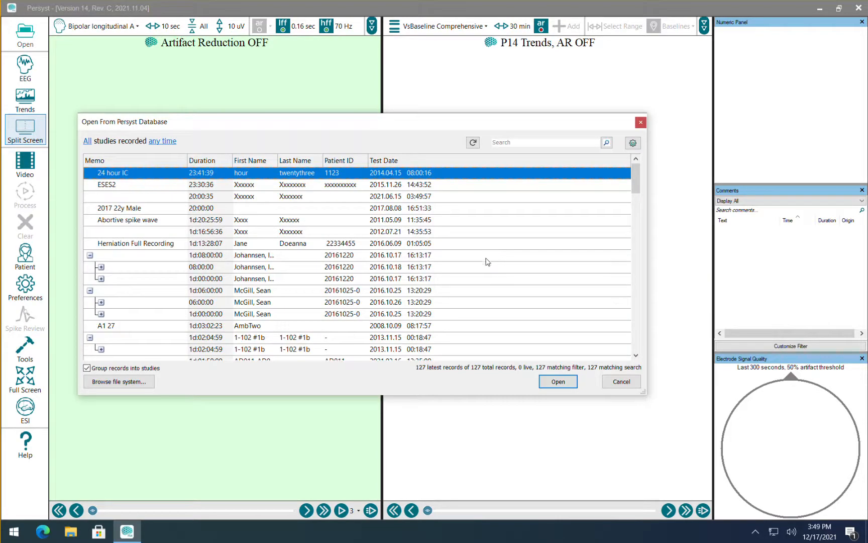
pyautogui.scroll(-2, 236, 246)
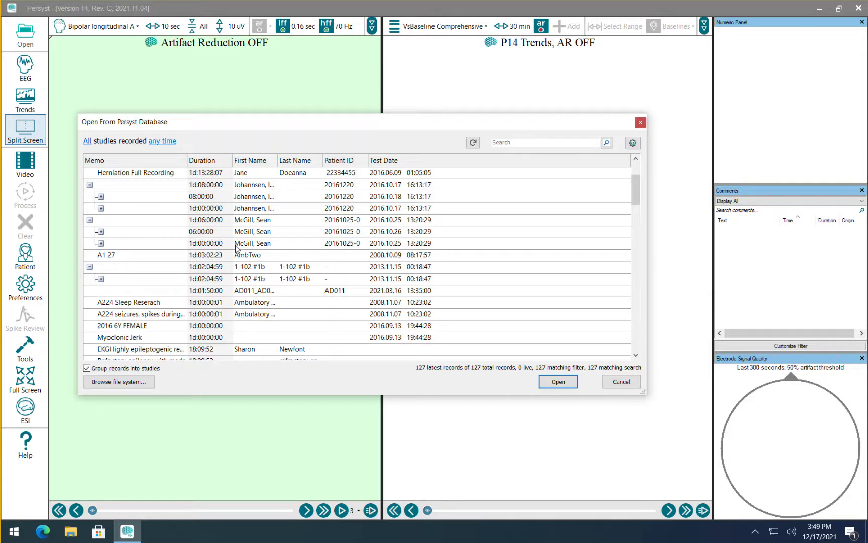
pyautogui.click(162, 315)
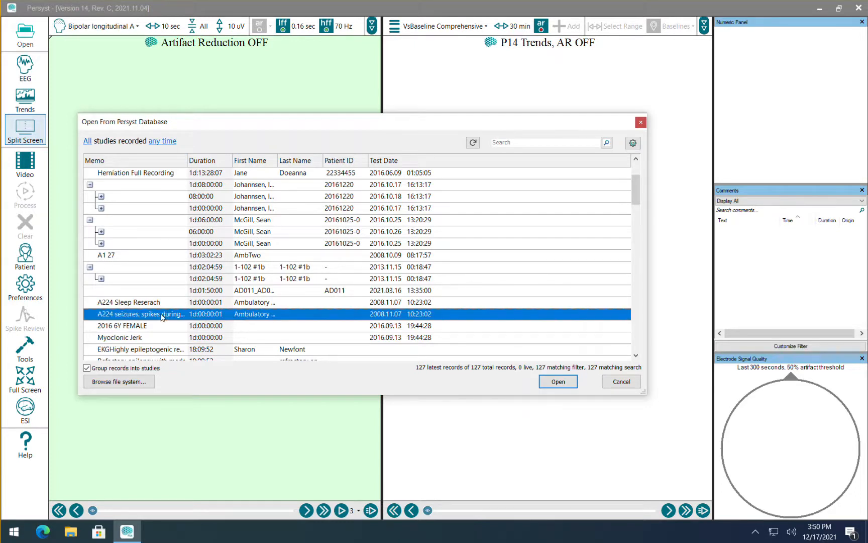
pyautogui.click(545, 382)
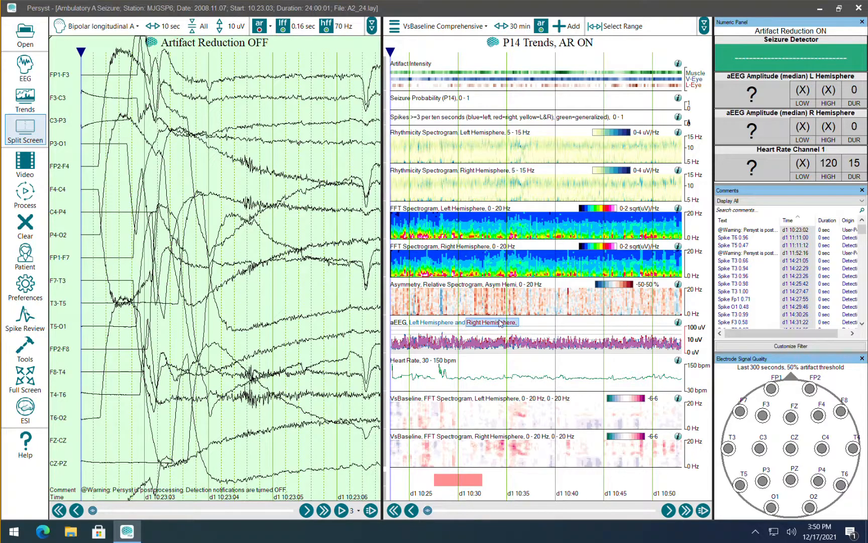
# Examine the maximized Spike Review overview and the individual T3 spikes, then close the review.
pyautogui.click(29, 316)
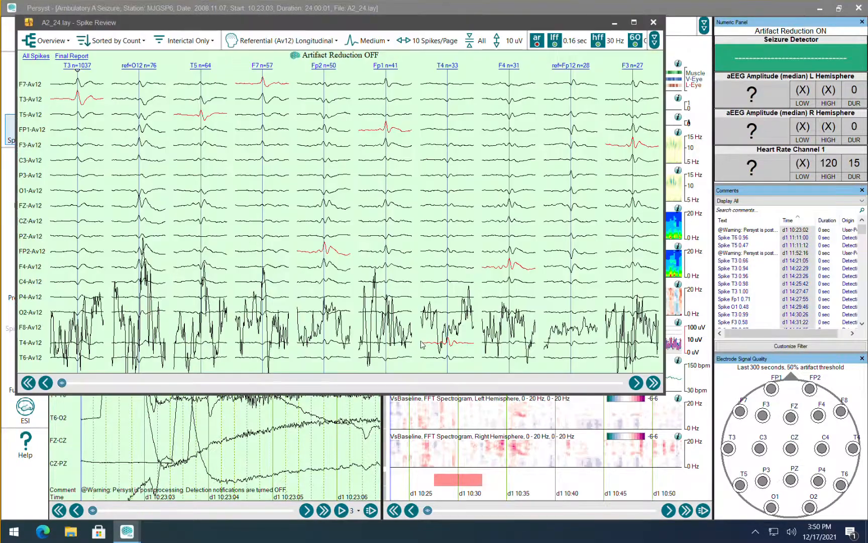
pyautogui.click(634, 22)
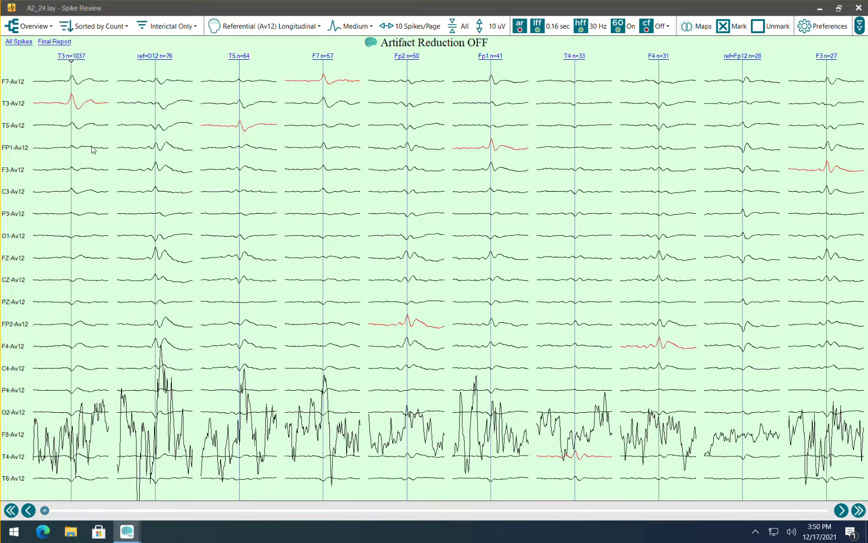
pyautogui.click(71, 138)
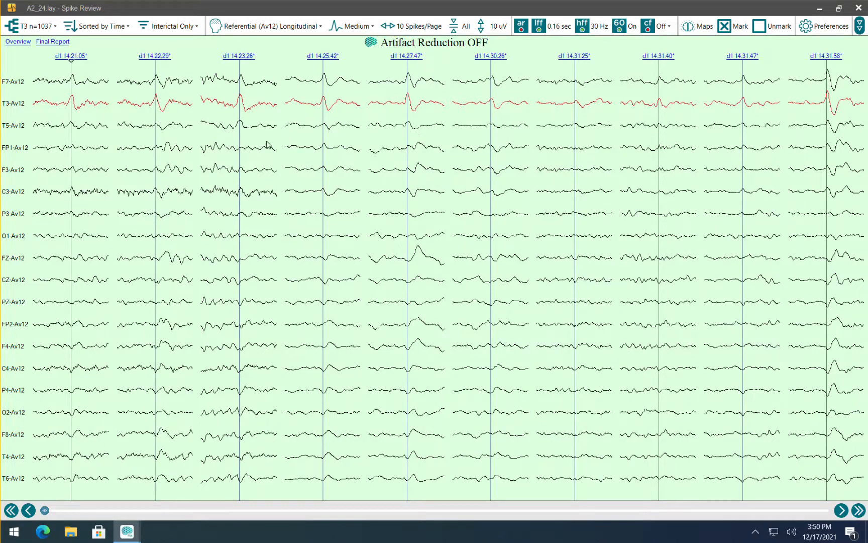
pyautogui.click(19, 44)
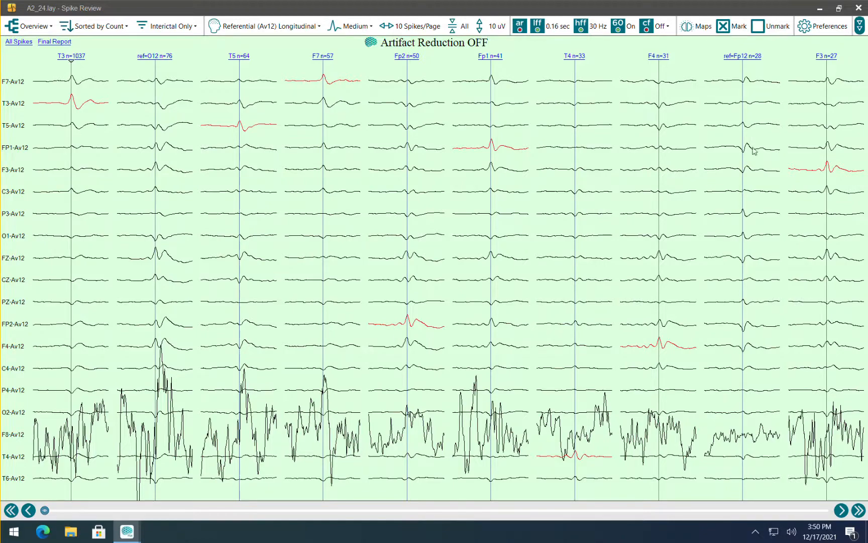
pyautogui.click(859, 8)
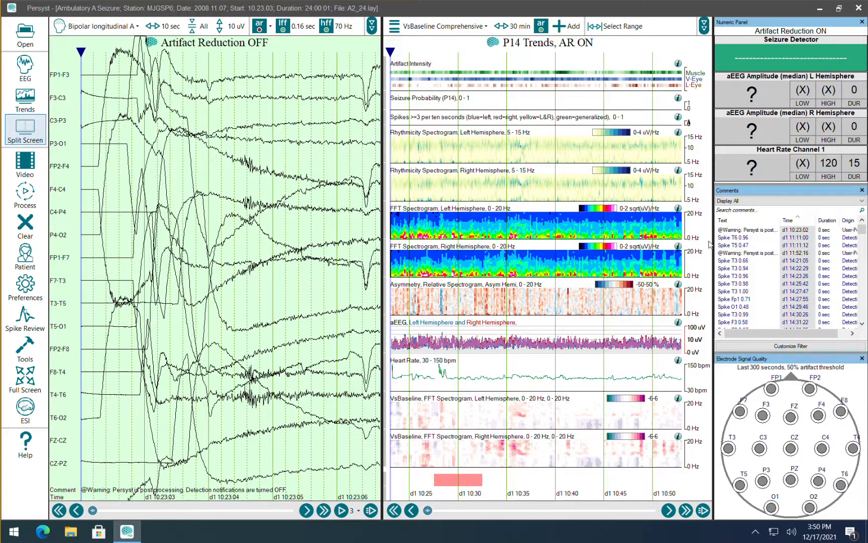
# Sort the comments by text and examine the detected seizure at d1 14:38:19 in the full EEG and Trends views.
pyautogui.click(733, 222)
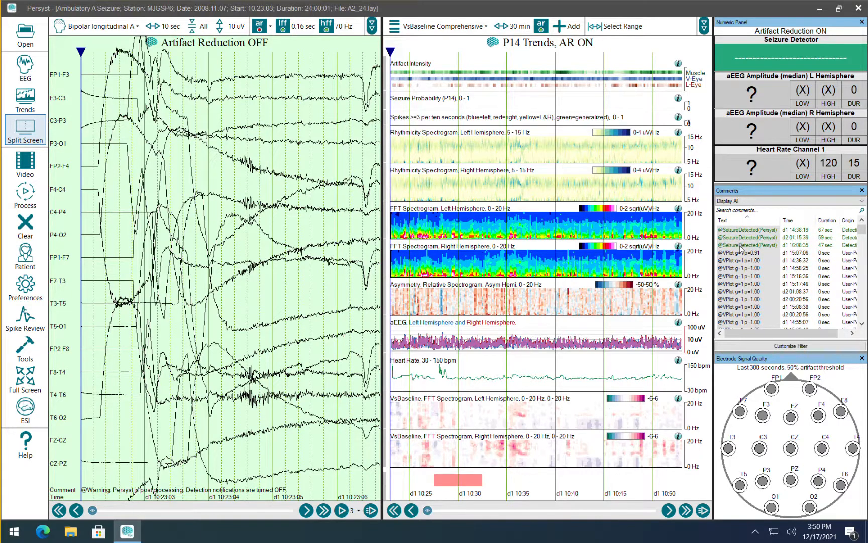
pyautogui.click(744, 231)
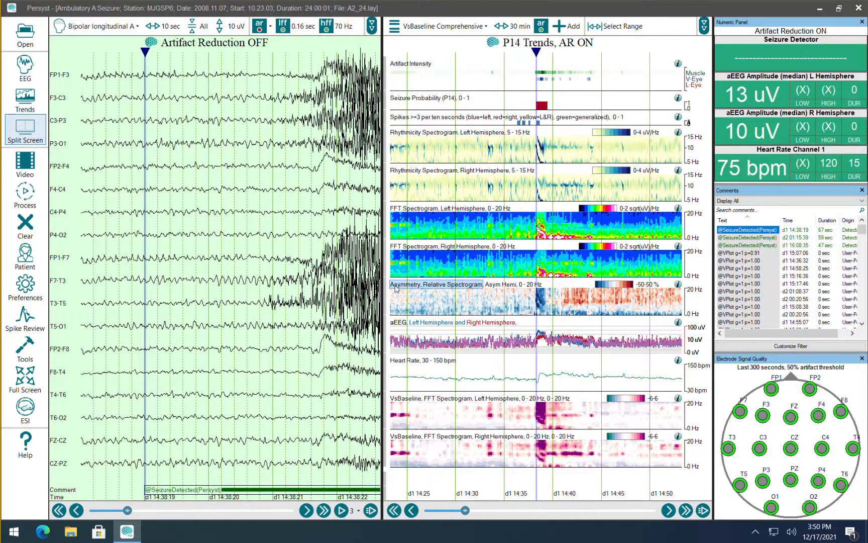
pyautogui.click(25, 64)
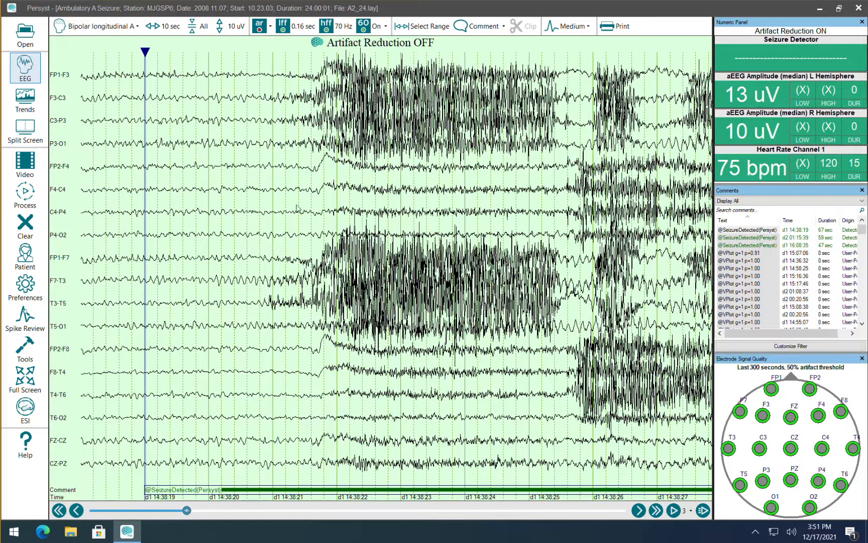
pyautogui.click(22, 101)
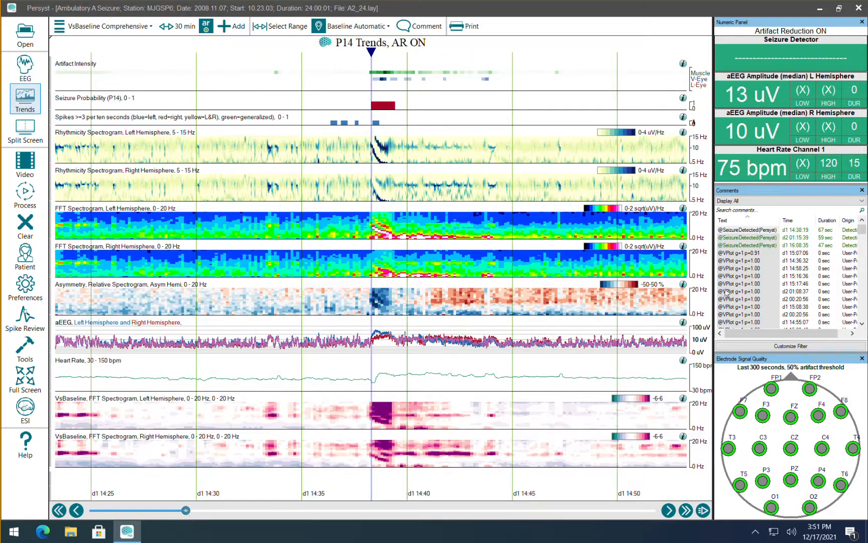
# Re-sort the comments by text, jump to the d1 14:38:19 seizure again and show it in the full EEG view.
pyautogui.click(749, 221)
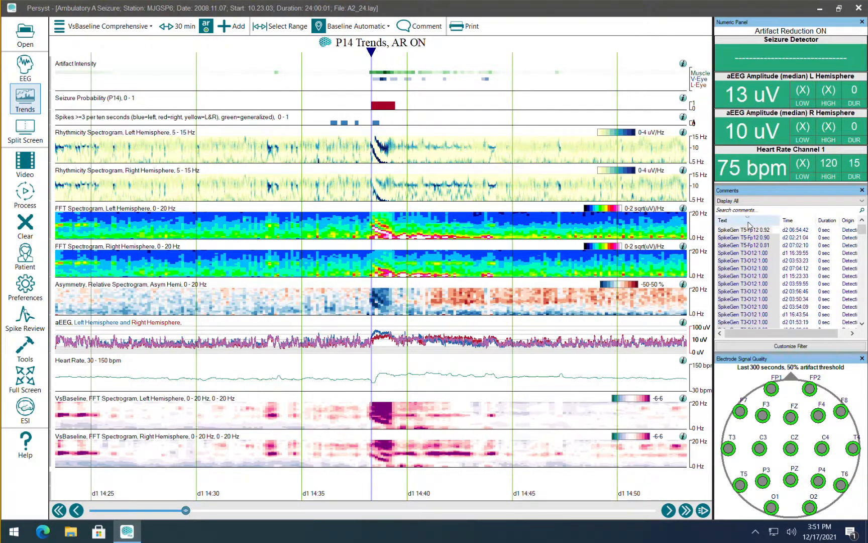
pyautogui.click(749, 221)
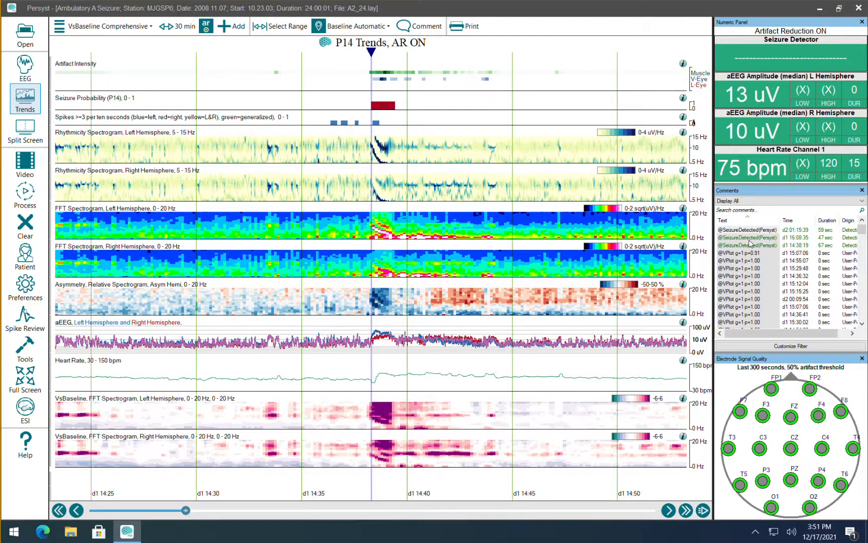
pyautogui.click(750, 245)
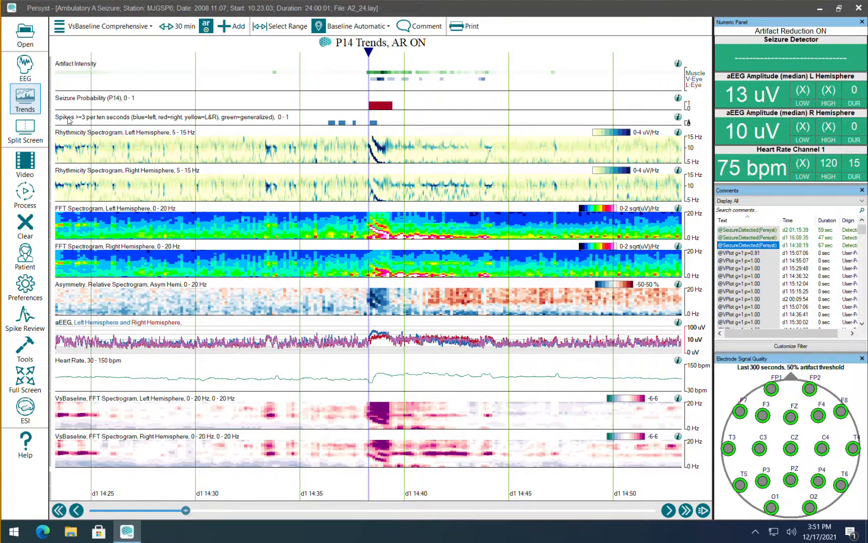
pyautogui.click(25, 65)
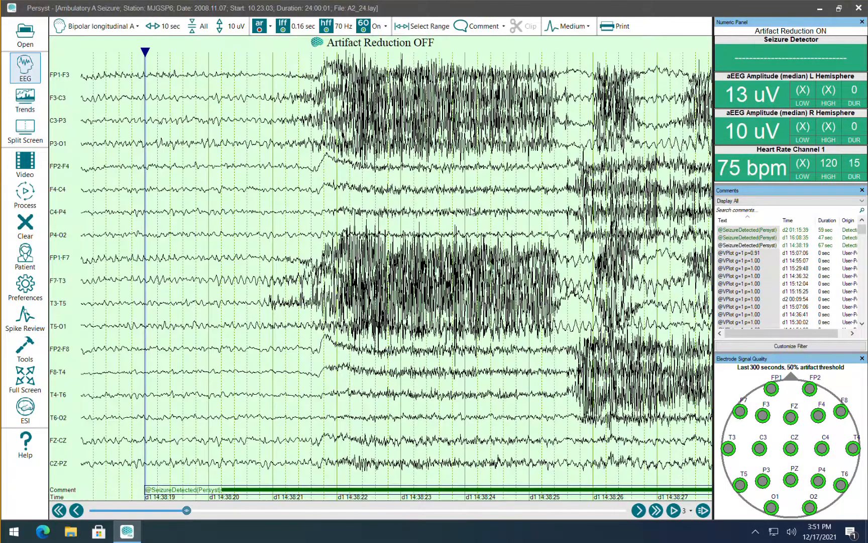
# Compare the seizure's EEG traces with Artifact Reduction on and off, leaving it off.
pyautogui.moveTo(518, 207); pyautogui.dragTo(286, 207)
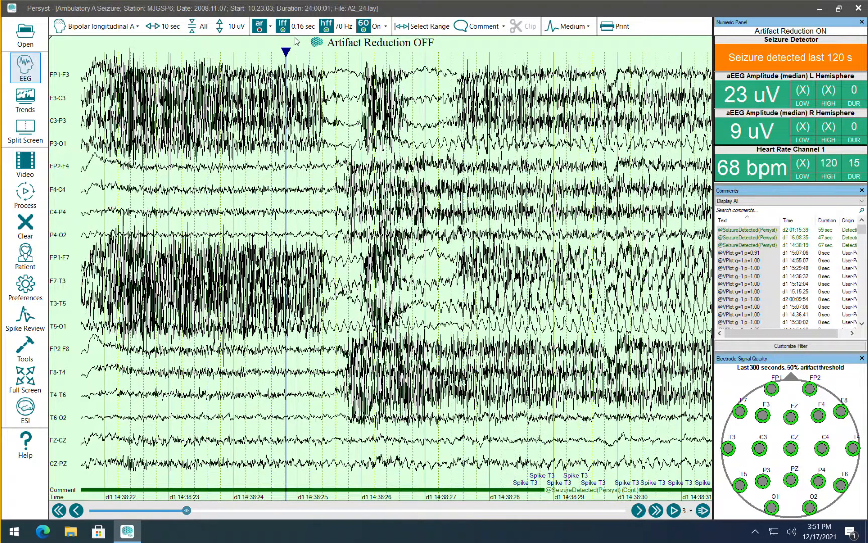
pyautogui.click(270, 29)
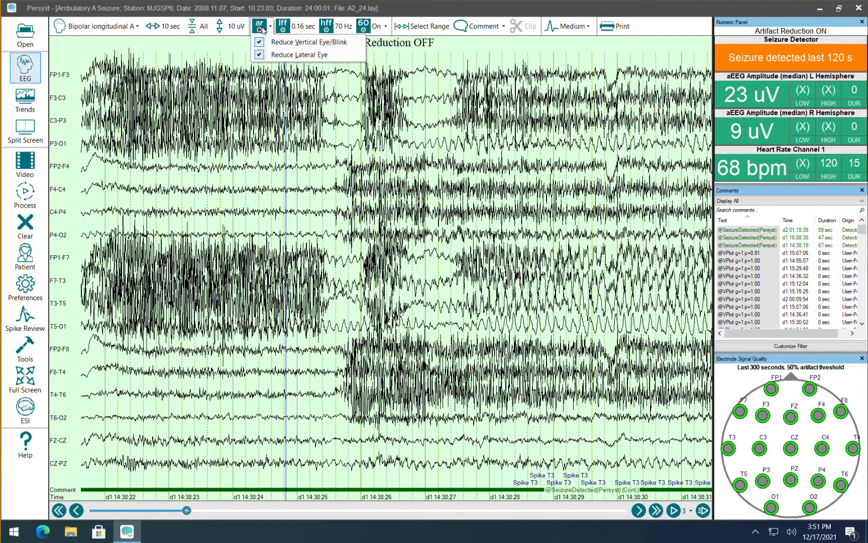
pyautogui.click(261, 27)
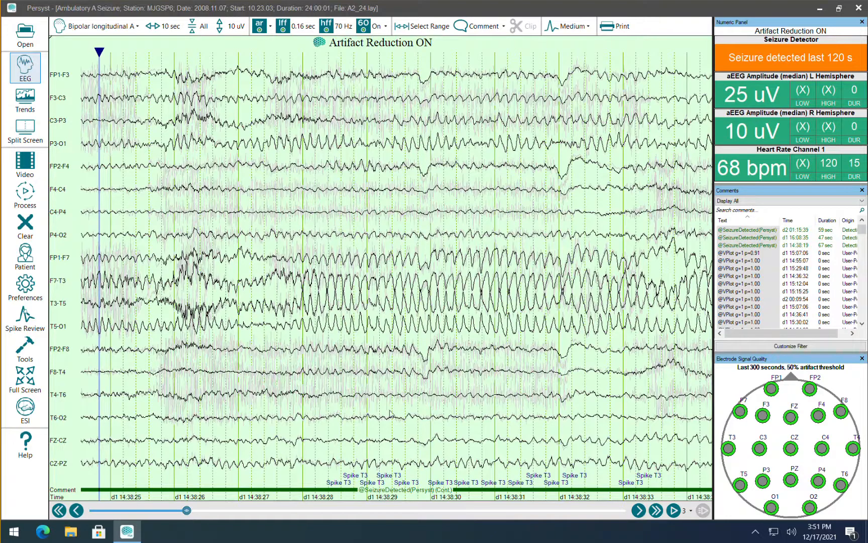
pyautogui.moveTo(488, 327); pyautogui.dragTo(604, 322)
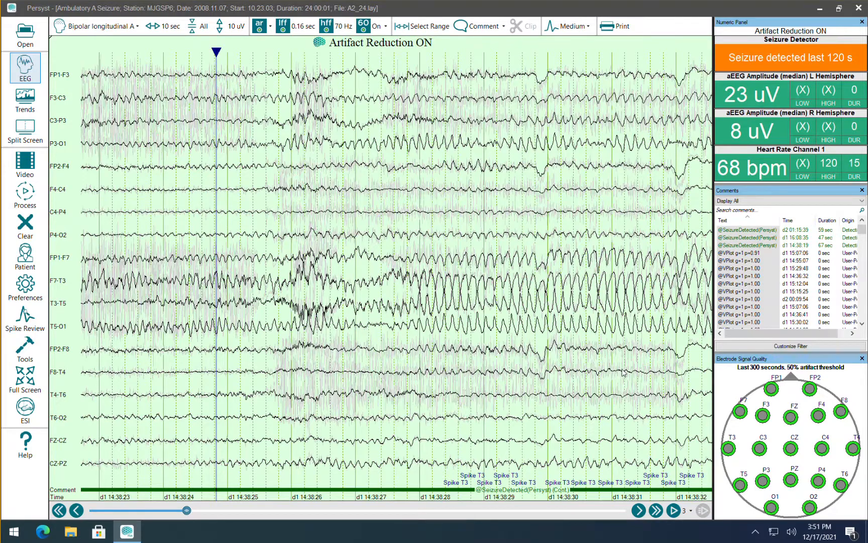
pyautogui.scroll(1, 478, 304)
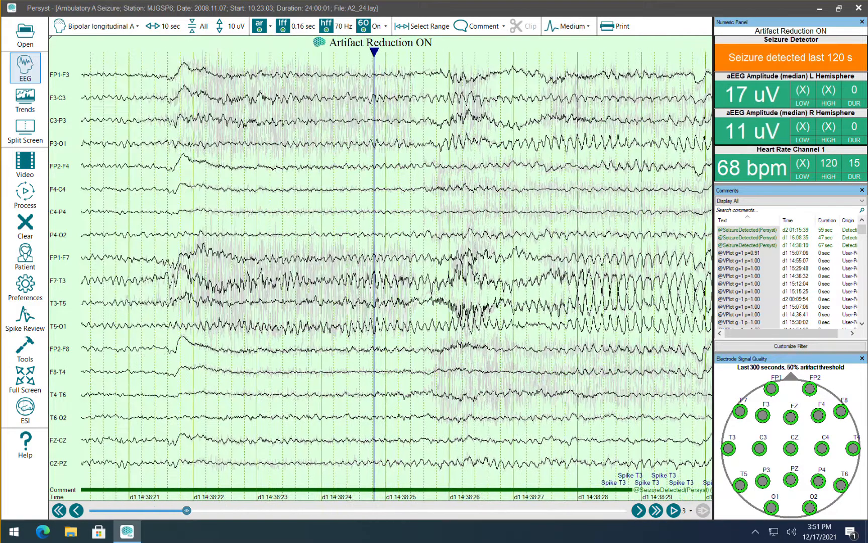
pyautogui.click(258, 27)
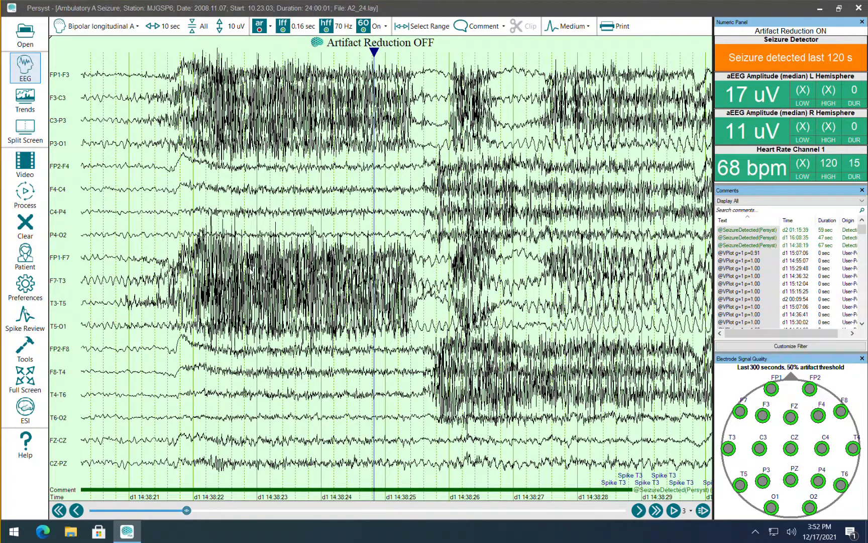
# Open the recording in InsightII and close its Notifications, Numeric Panel and Electrode Signal Quality panels.
pyautogui.click(32, 347)
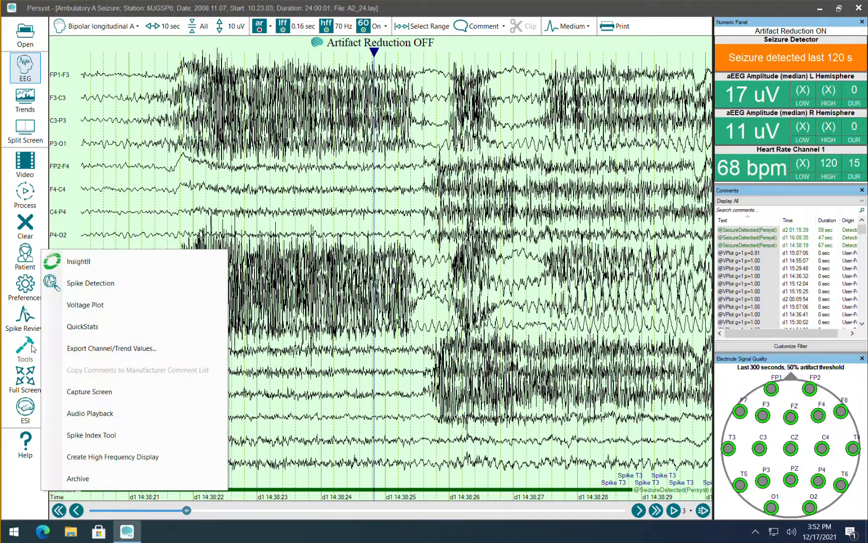
pyautogui.click(106, 264)
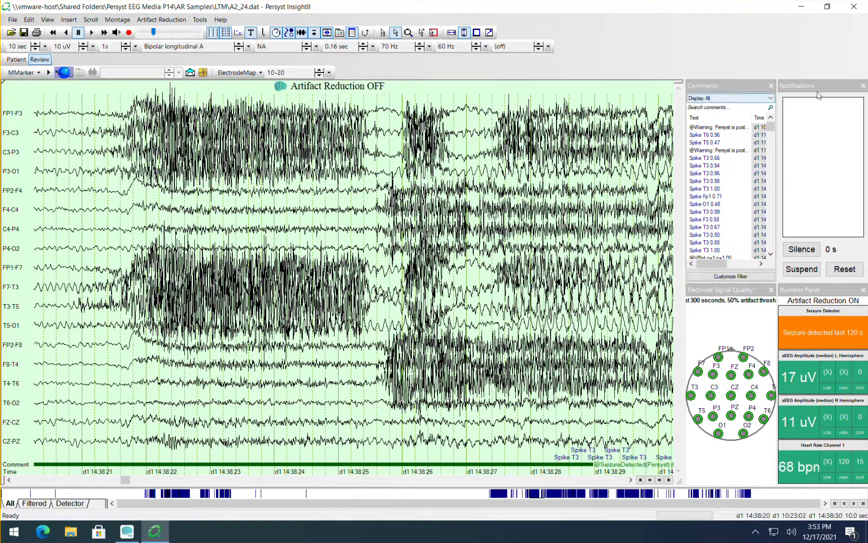
pyautogui.click(863, 85)
pyautogui.click(863, 290)
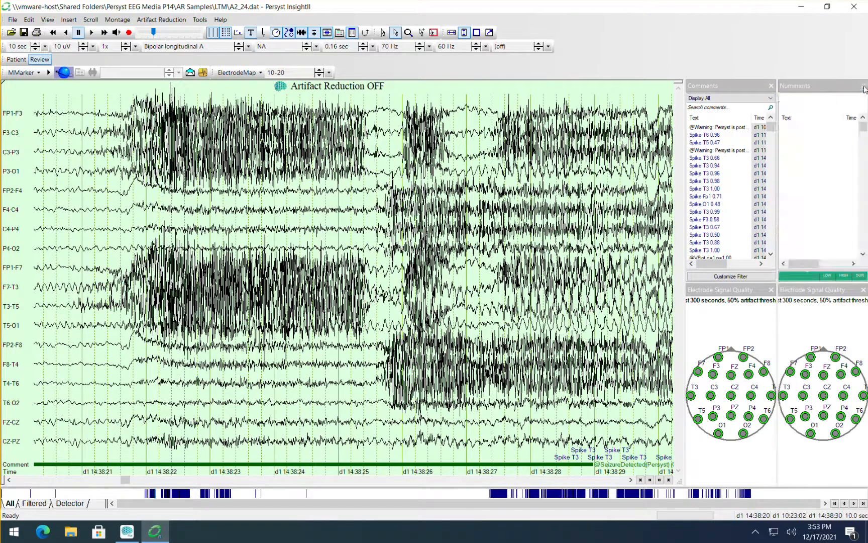
pyautogui.click(864, 288)
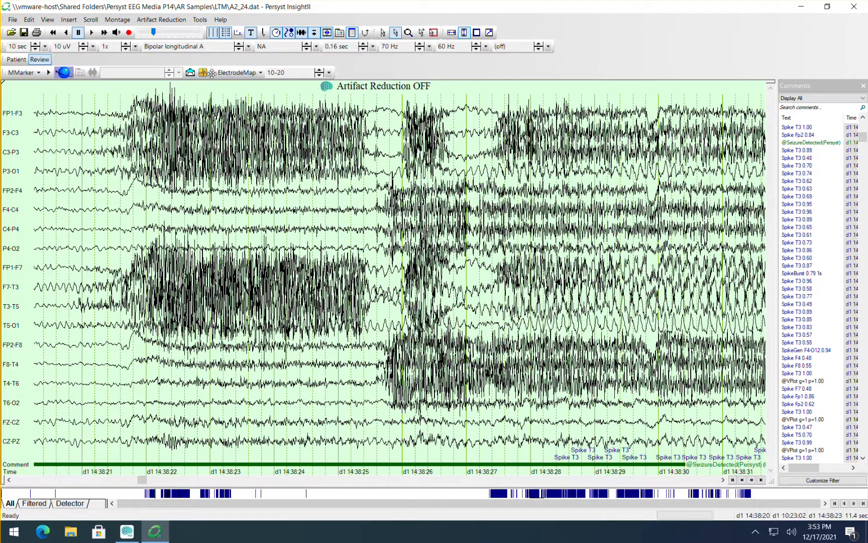
# Move the ElectrodeMap and MMarker toolbars into the free space of the two toolbar rows above.
pyautogui.moveTo(212, 72); pyautogui.dragTo(503, 20)
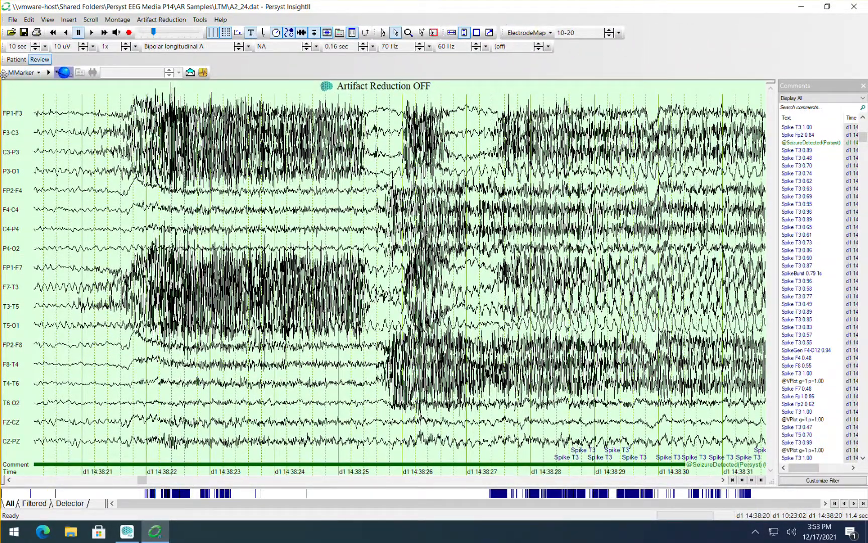
pyautogui.moveTo(4, 72); pyautogui.dragTo(501, 42)
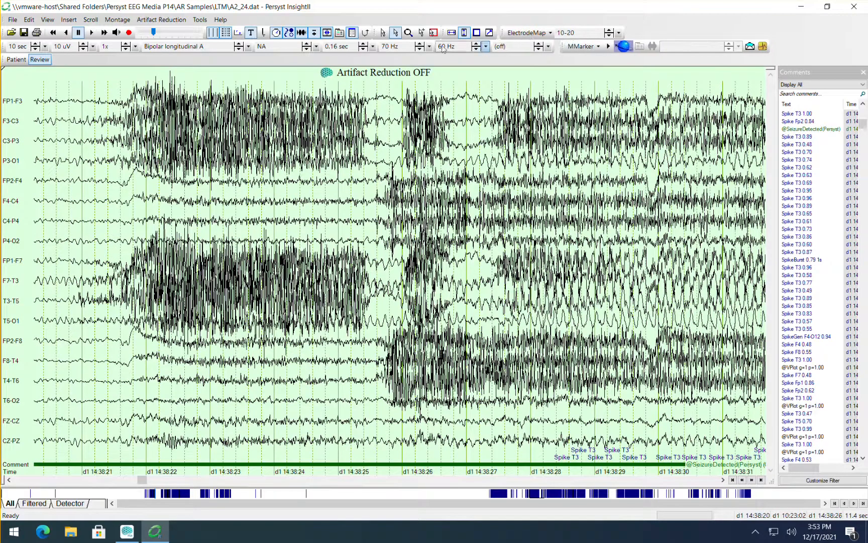
# Move the Patient and Review tabs into the free space of the upper toolbar row and switch the montage to Referential (Av12) Longitudinal.
pyautogui.moveTo(4, 59); pyautogui.dragTo(640, 33)
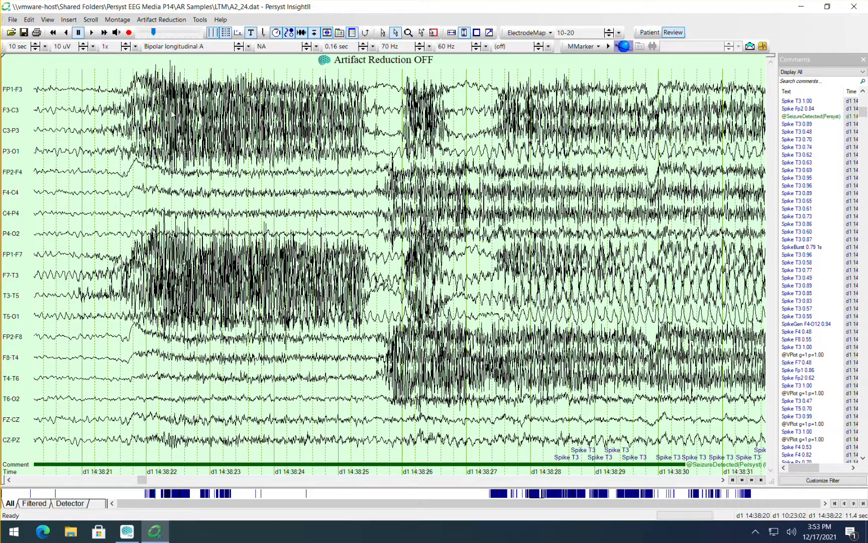
pyautogui.click(214, 50)
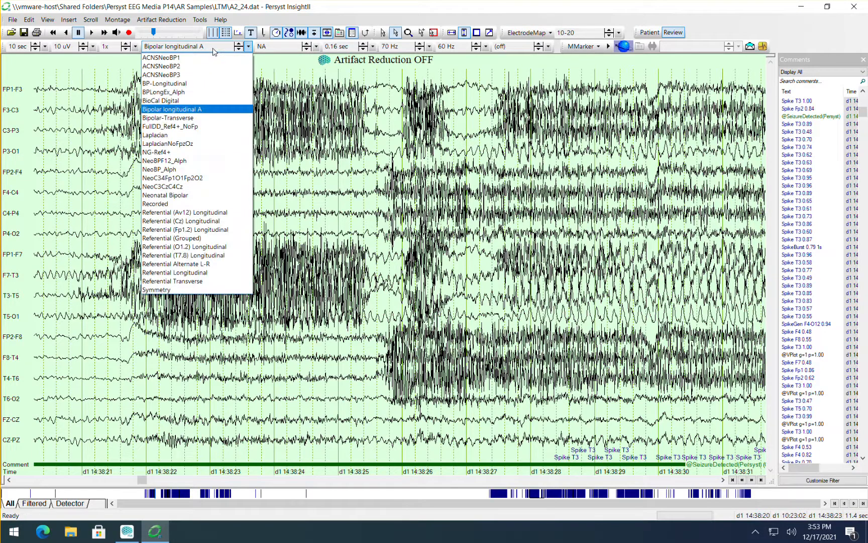
pyautogui.click(208, 212)
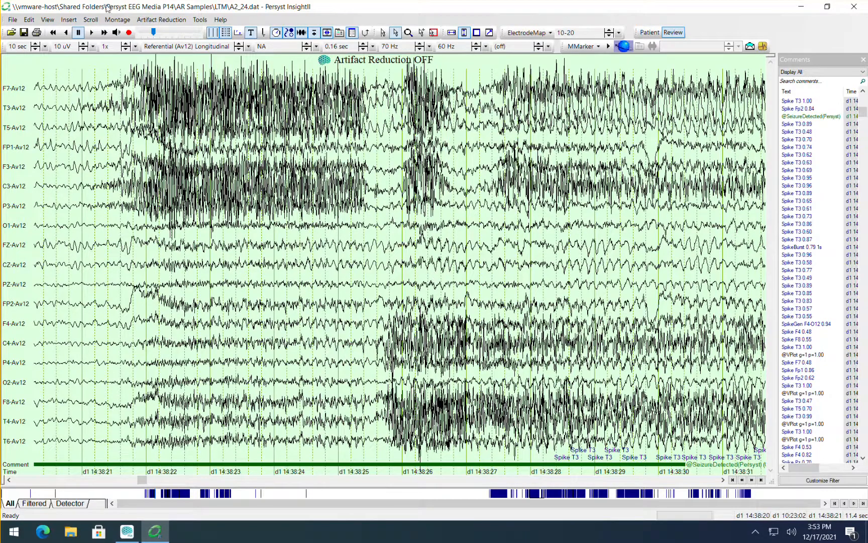
pyautogui.click(177, 50)
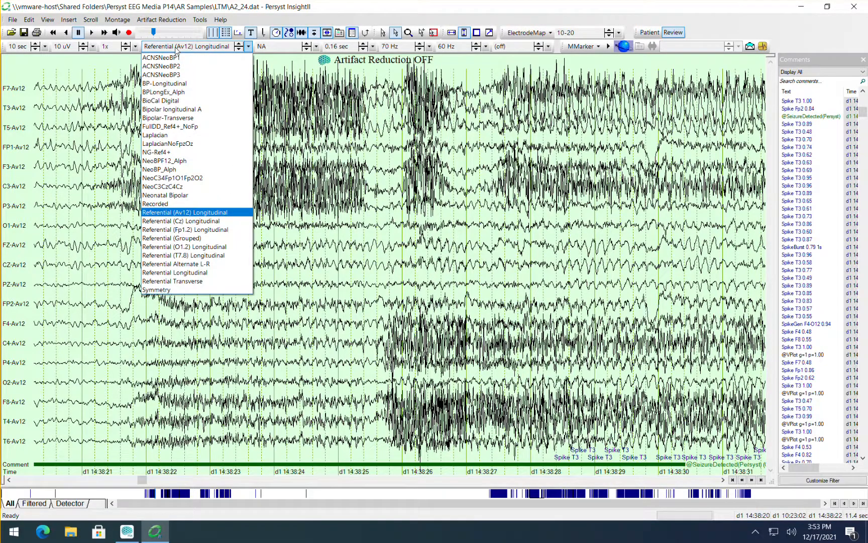
pyautogui.click(570, 217)
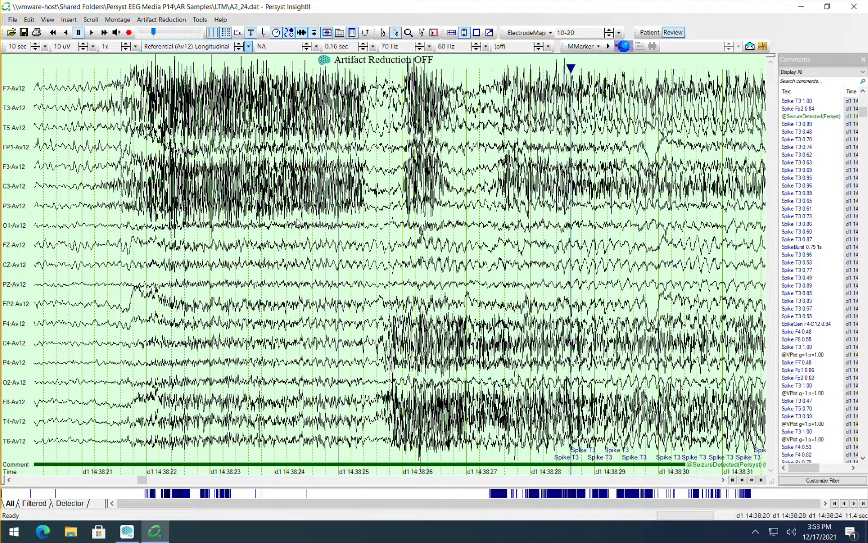
# Go back through the recording to the T3 spike at about d1 14:37:39 and place the cursor on it.
pyautogui.press('pageup')
pyautogui.press('pageup')
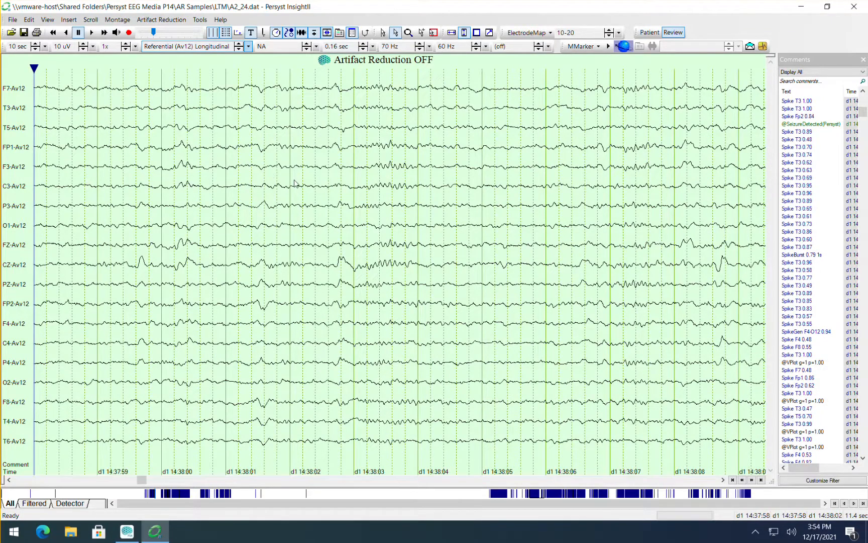
pyautogui.press('pageup')
pyautogui.press('pageup')
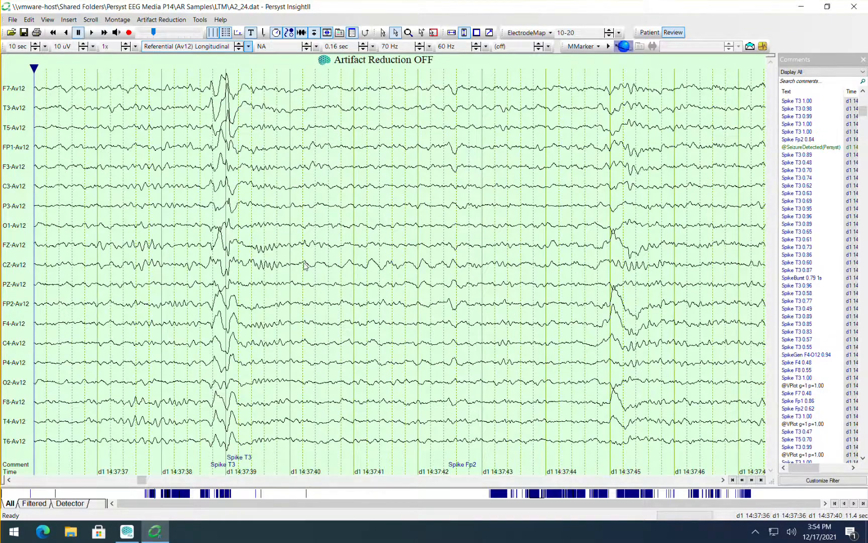
pyautogui.moveTo(302, 266)
pyautogui.mouseDown()
pyautogui.moveTo(386, 261)
pyautogui.moveTo(423, 276)
pyautogui.mouseUp()
pyautogui.click(394, 107)
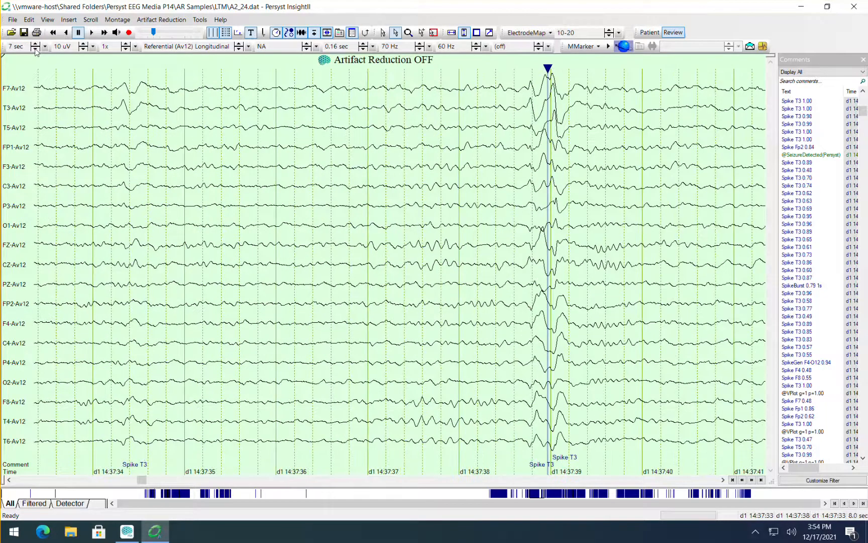
# Set the display speed to 5 sec per page and bring the T3 spike to mid-page.
pyautogui.click(35, 49)
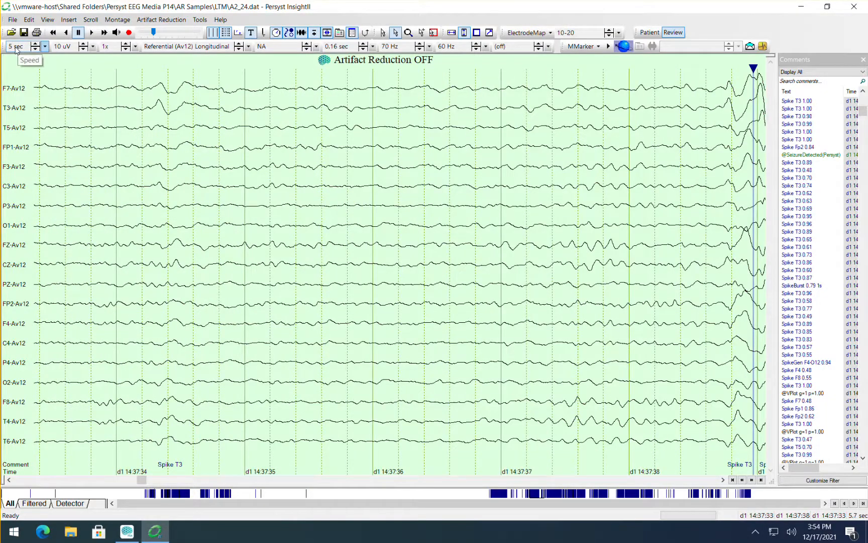
pyautogui.click(43, 47)
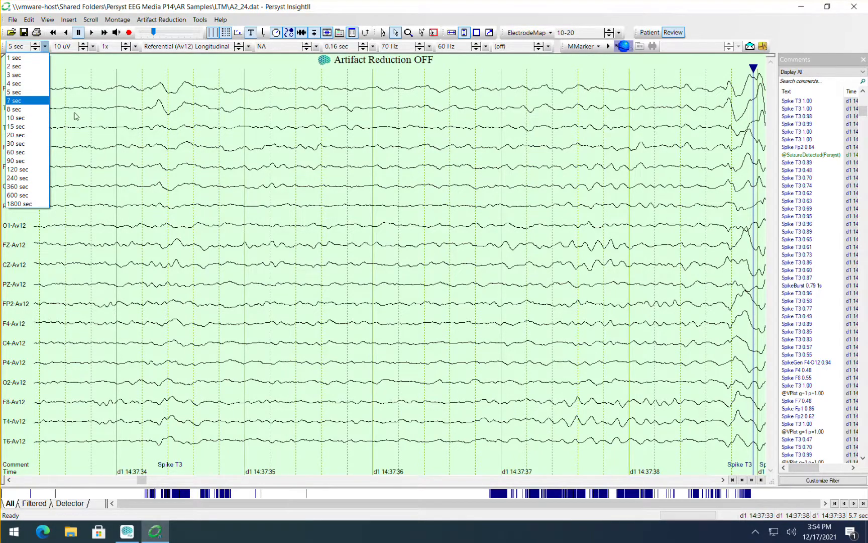
pyautogui.click(31, 93)
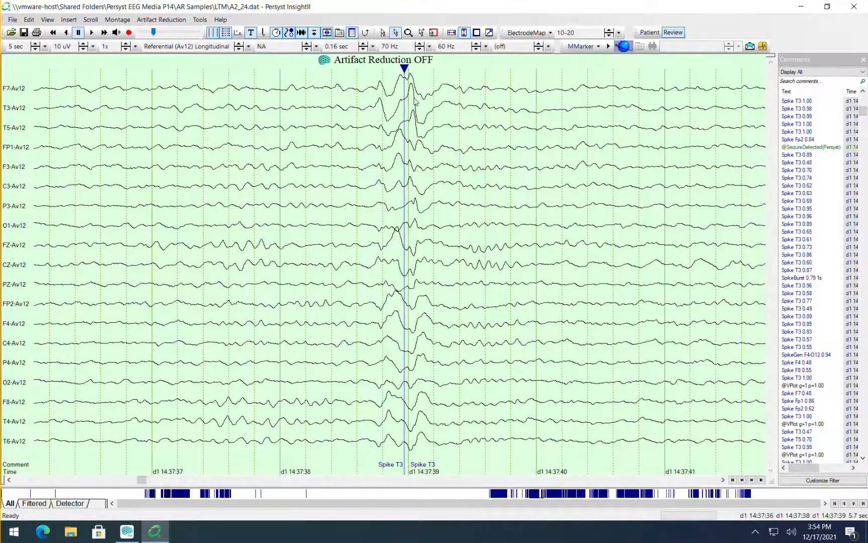
pyautogui.click(409, 94)
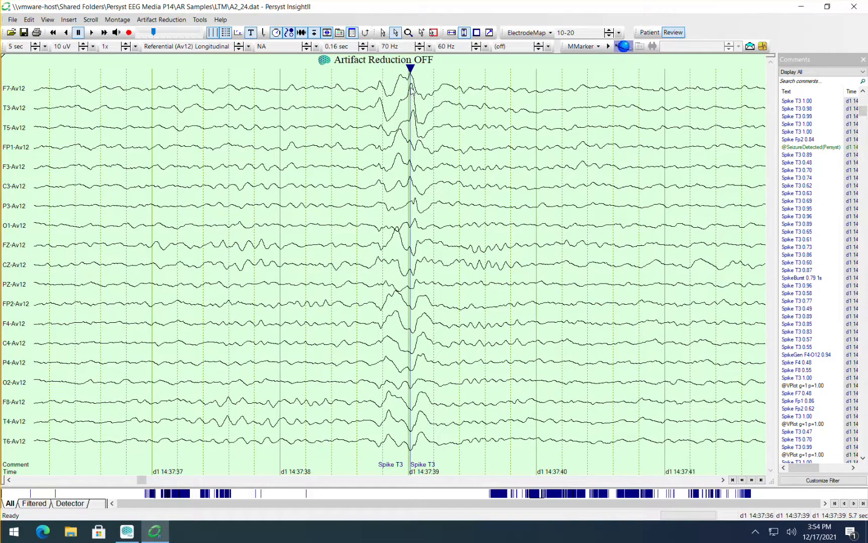
pyautogui.click(411, 92)
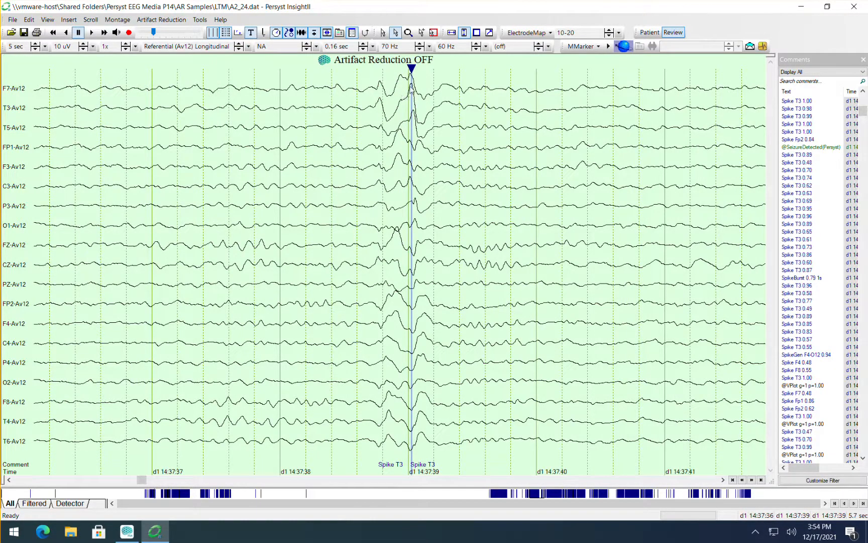
pyautogui.click(411, 89)
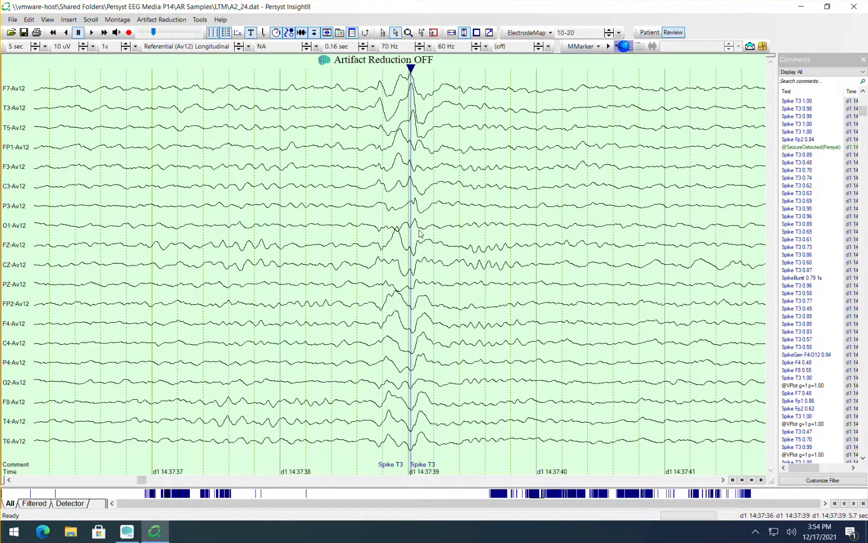
pyautogui.write('@')
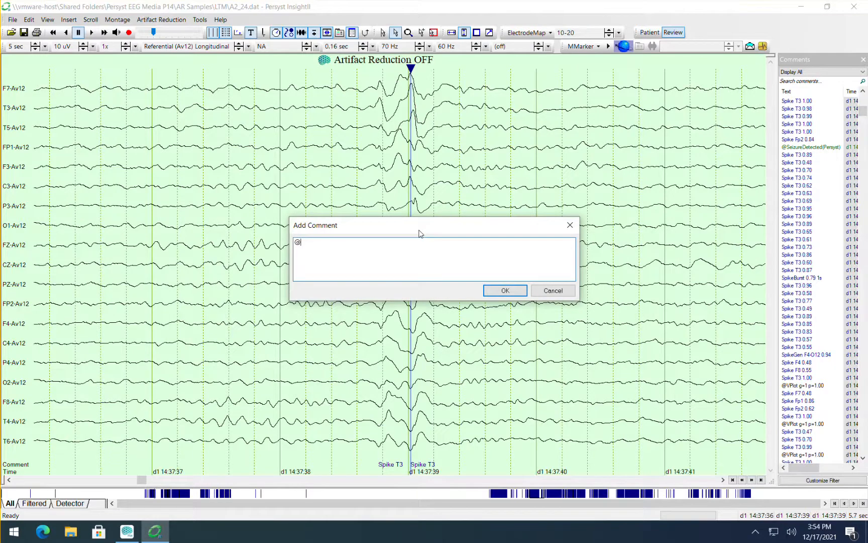
pyautogui.write('mark')
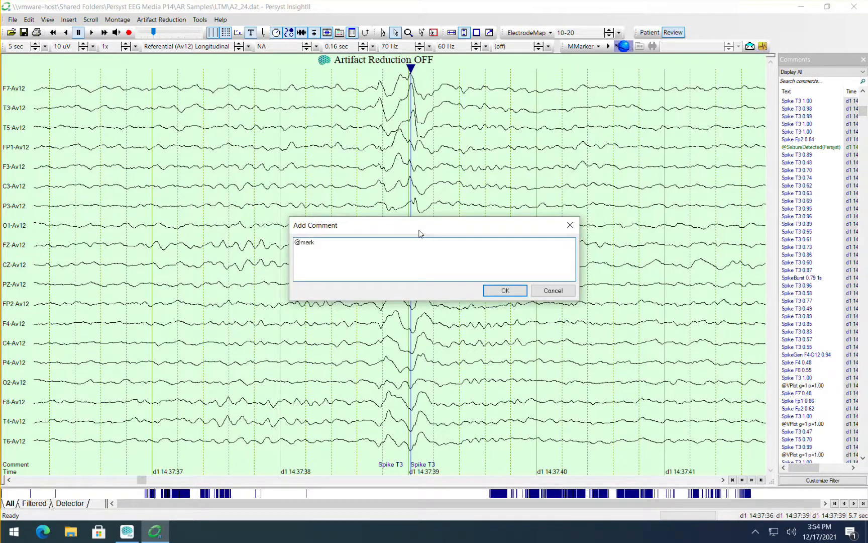
pyautogui.click(485, 290)
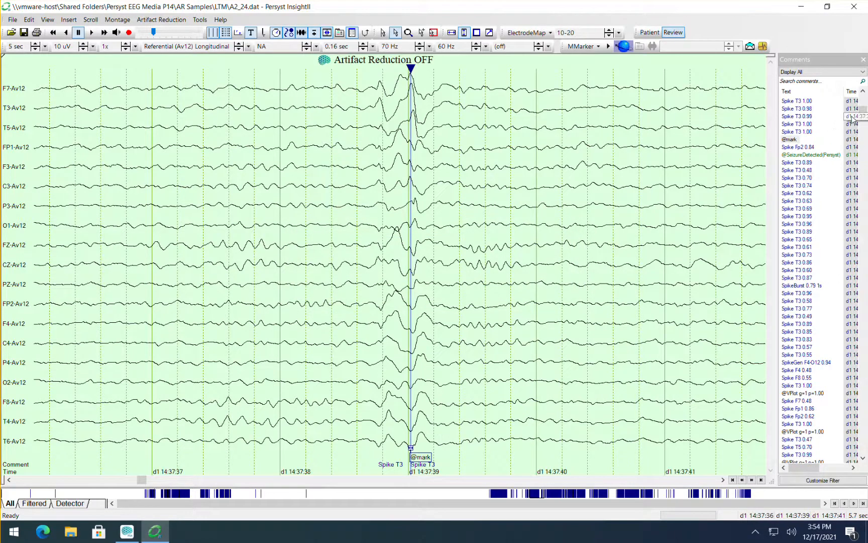
pyautogui.moveTo(862, 113); pyautogui.dragTo(862, 100)
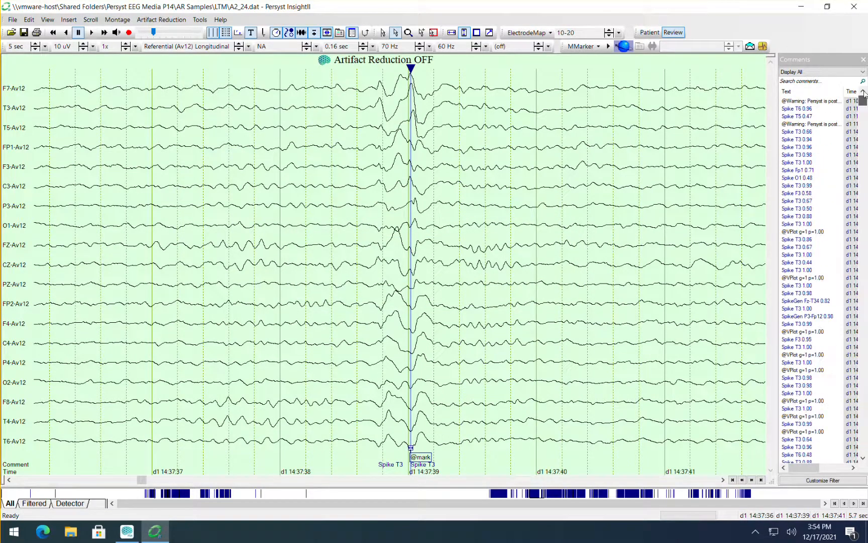
pyautogui.click(812, 92)
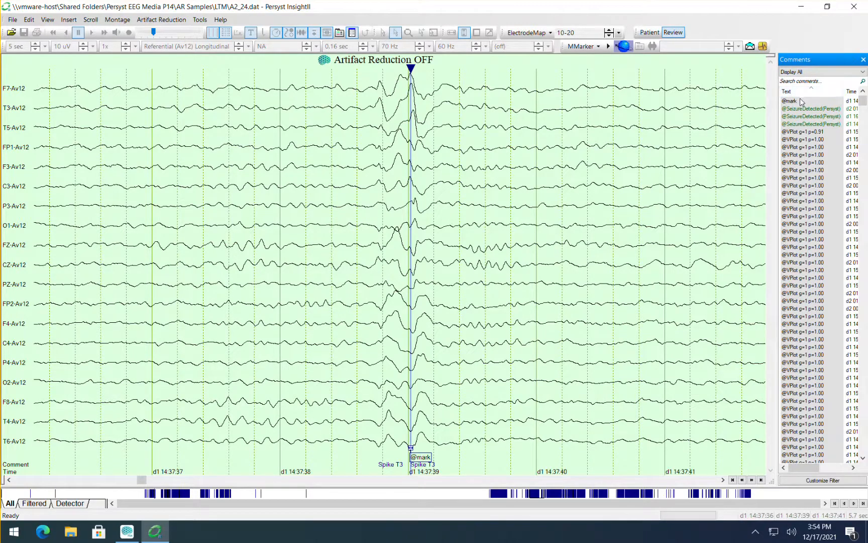
pyautogui.click(802, 102)
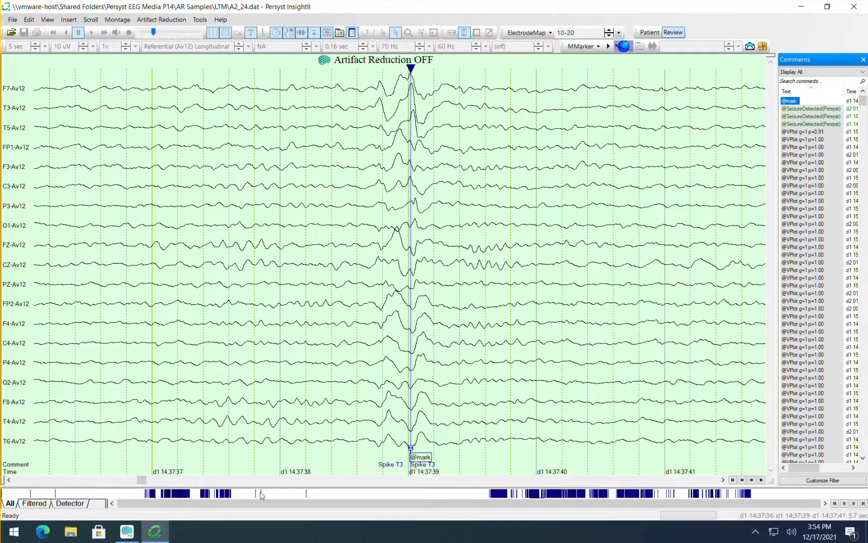
# Widen the display to 10 sec per page, go back to the T3 spike just before d1 14:37:08 and place the cursor on its peak.
pyautogui.click(108, 482)
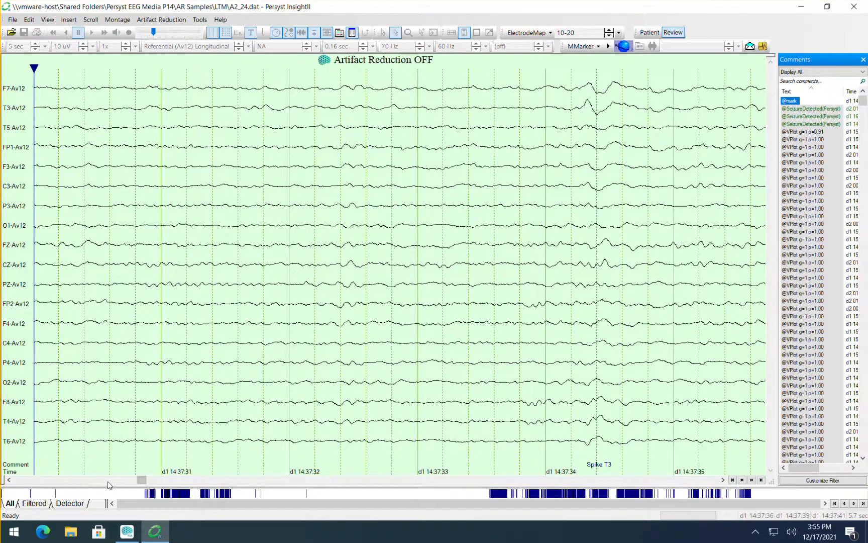
pyautogui.click(108, 483)
pyautogui.click(106, 483)
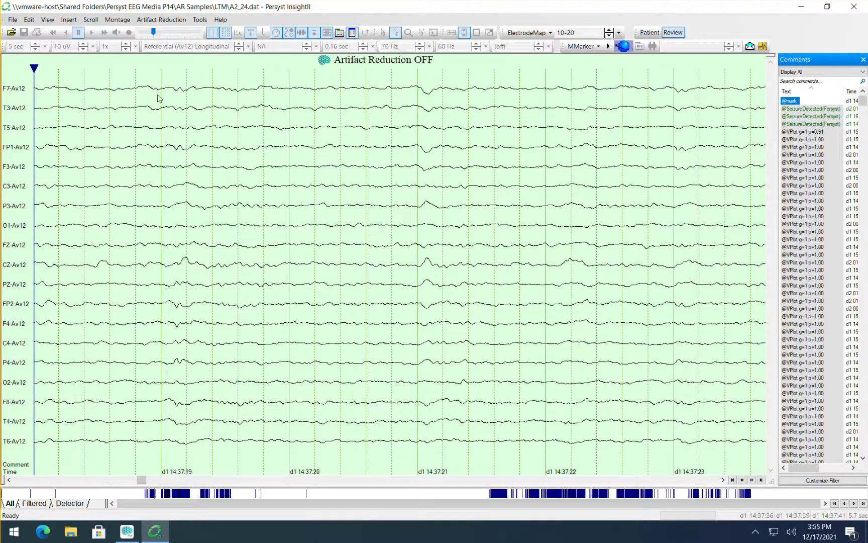
pyautogui.click(46, 57)
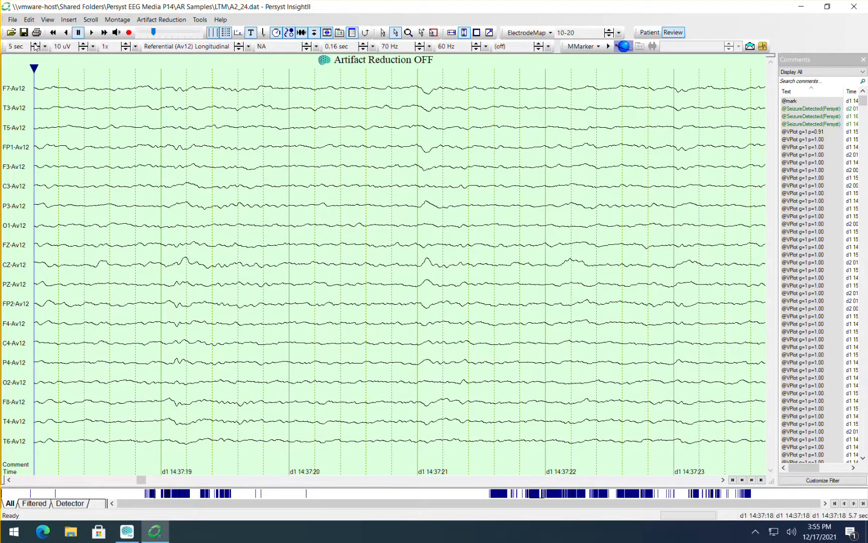
pyautogui.click(35, 45)
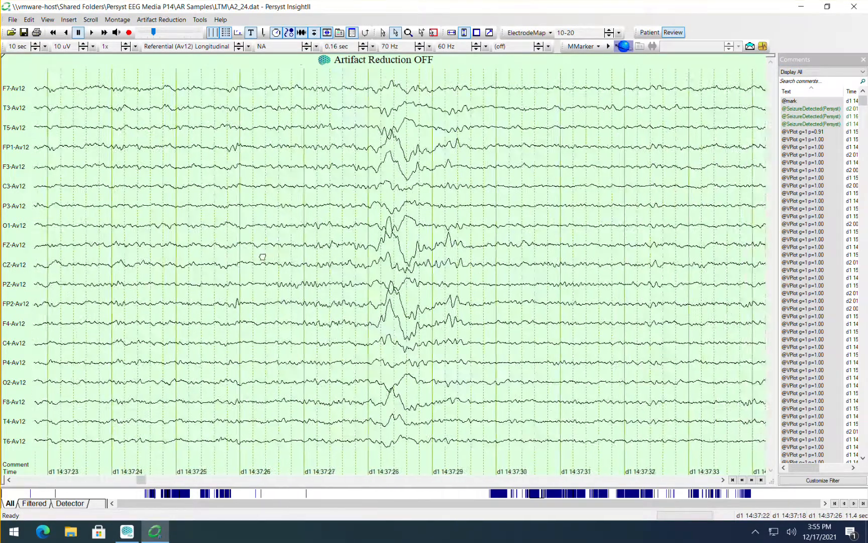
pyautogui.moveTo(262, 257); pyautogui.dragTo(805, 261)
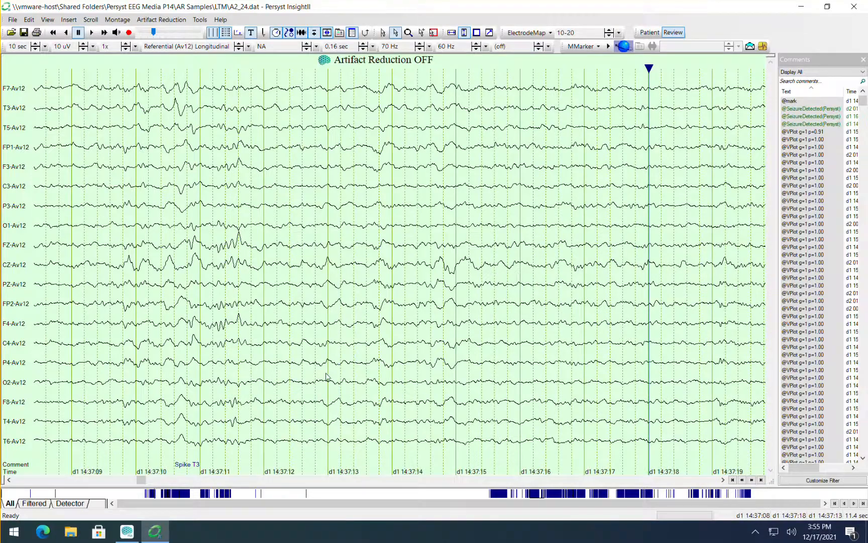
pyautogui.moveTo(198, 404); pyautogui.dragTo(456, 361)
pyautogui.moveTo(329, 366); pyautogui.dragTo(381, 365)
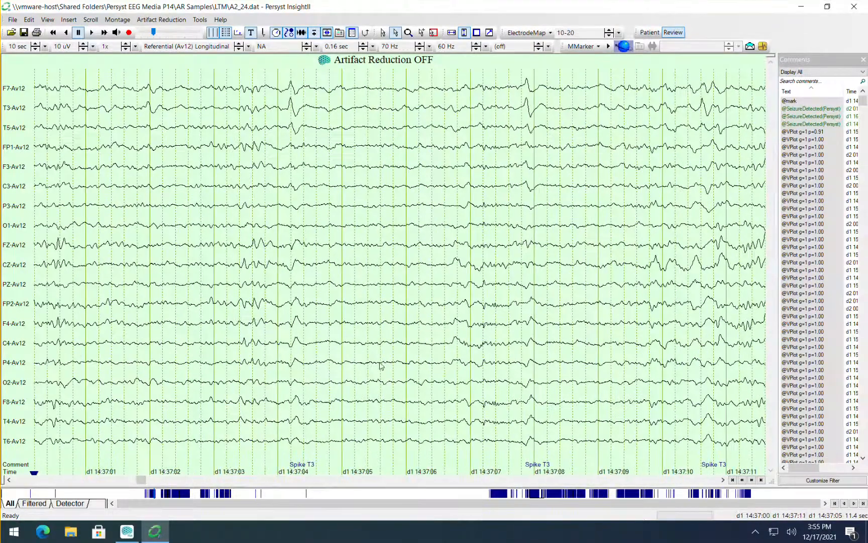
pyautogui.moveTo(530, 113); pyautogui.dragTo(388, 111)
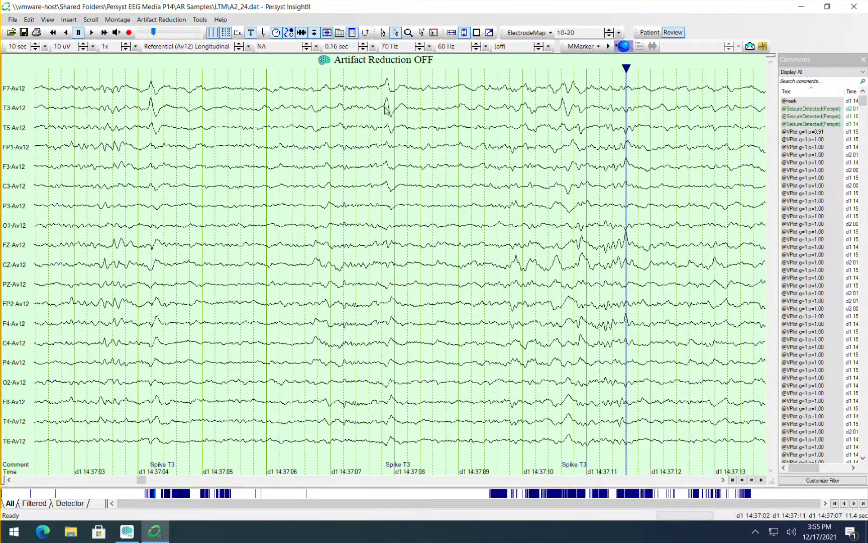
pyautogui.click(385, 107)
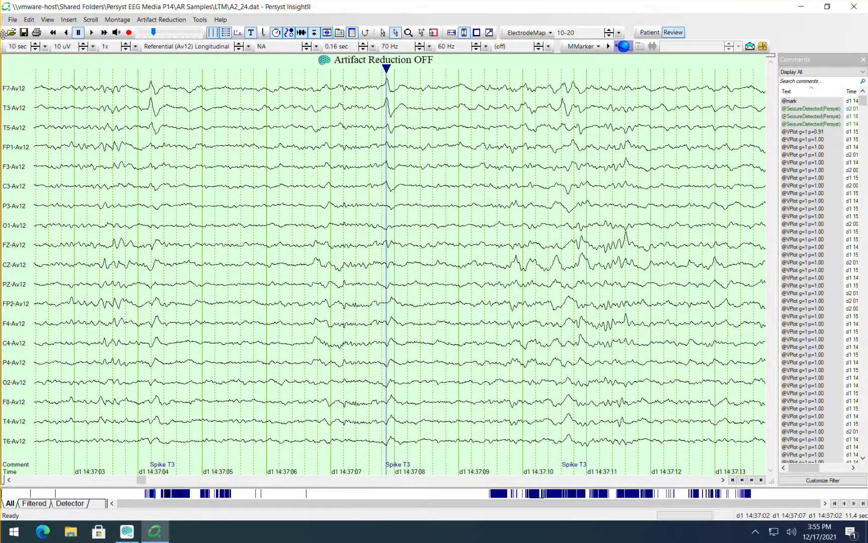
pyautogui.click(35, 48)
pyautogui.click(35, 49)
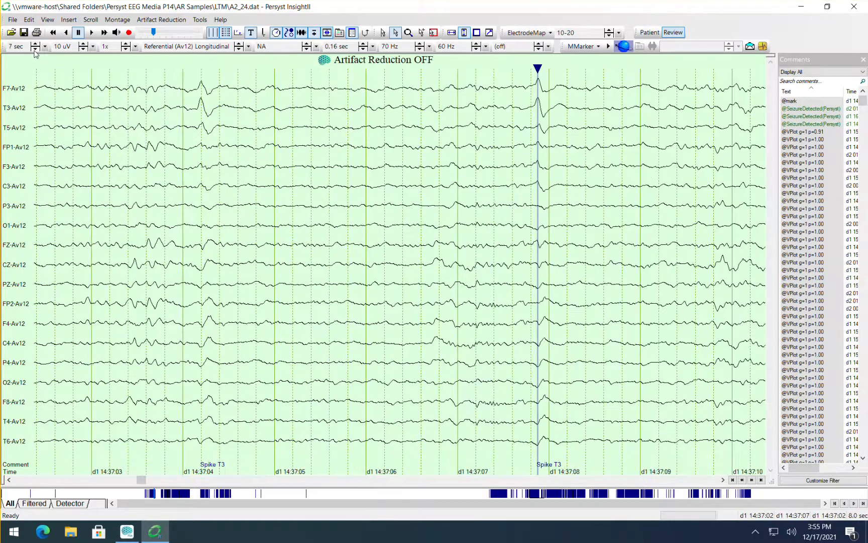
pyautogui.click(35, 49)
pyautogui.moveTo(368, 159); pyautogui.dragTo(137, 171)
pyautogui.moveTo(306, 145); pyautogui.dragTo(242, 150)
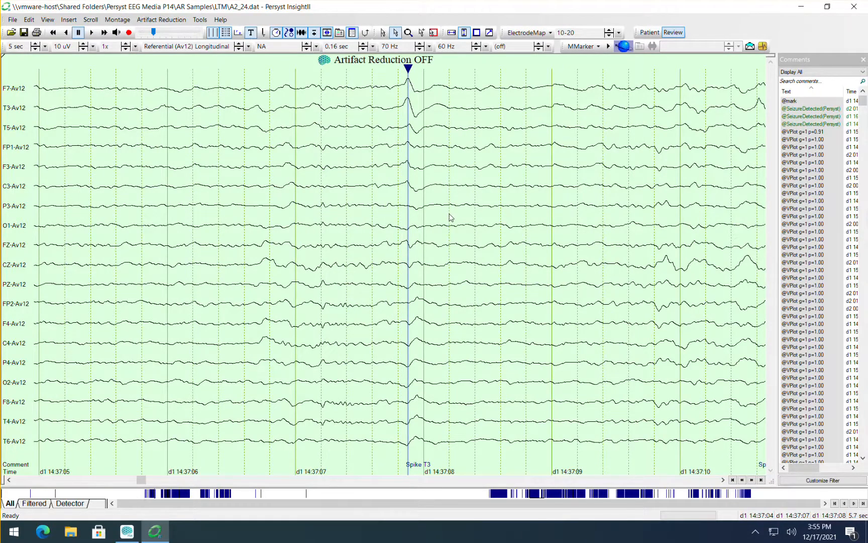
pyautogui.write('@mark')
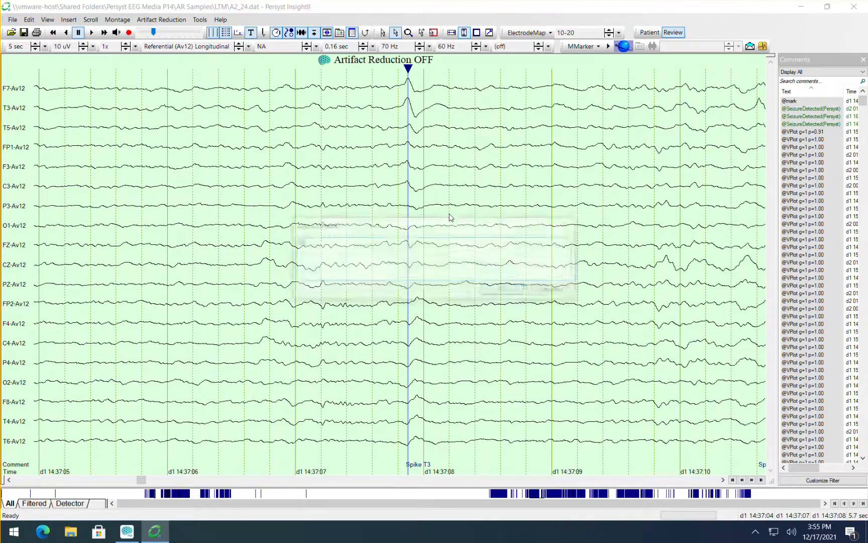
pyautogui.press('Return')
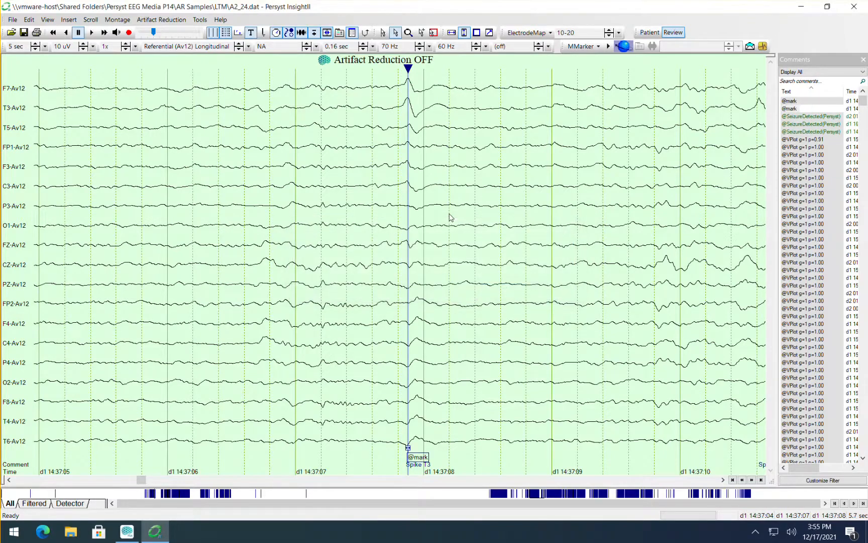
pyautogui.moveTo(272, 248); pyautogui.dragTo(654, 256)
pyautogui.moveTo(383, 246); pyautogui.dragTo(463, 199)
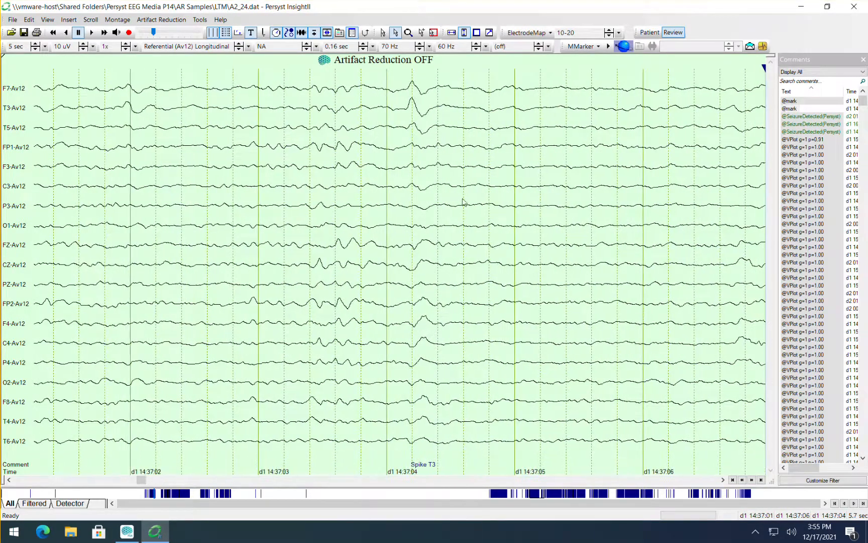
pyautogui.click(412, 115)
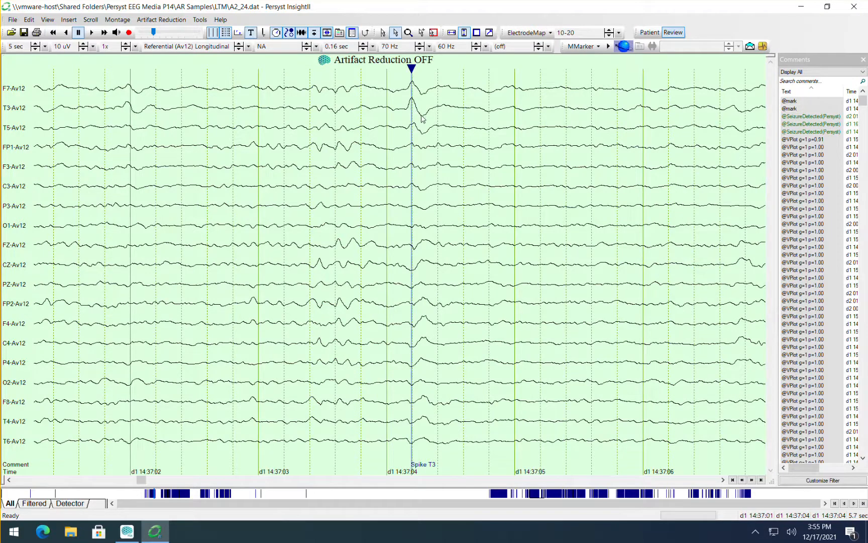
pyautogui.write('@')
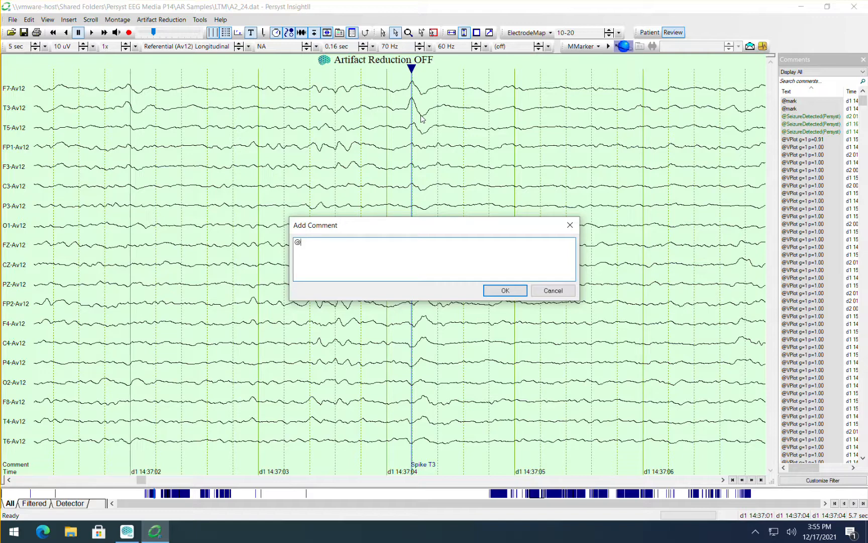
pyautogui.write('mark')
pyautogui.press('Return')
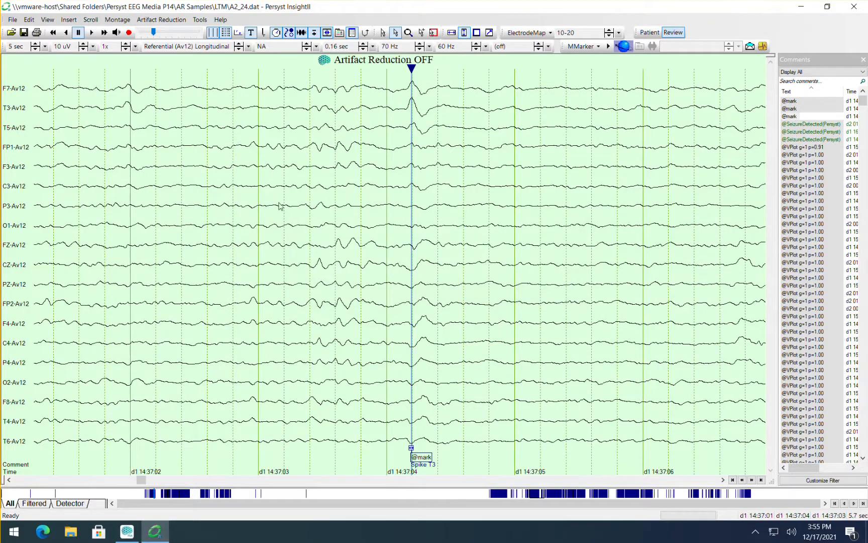
pyautogui.scroll(4, 280, 206)
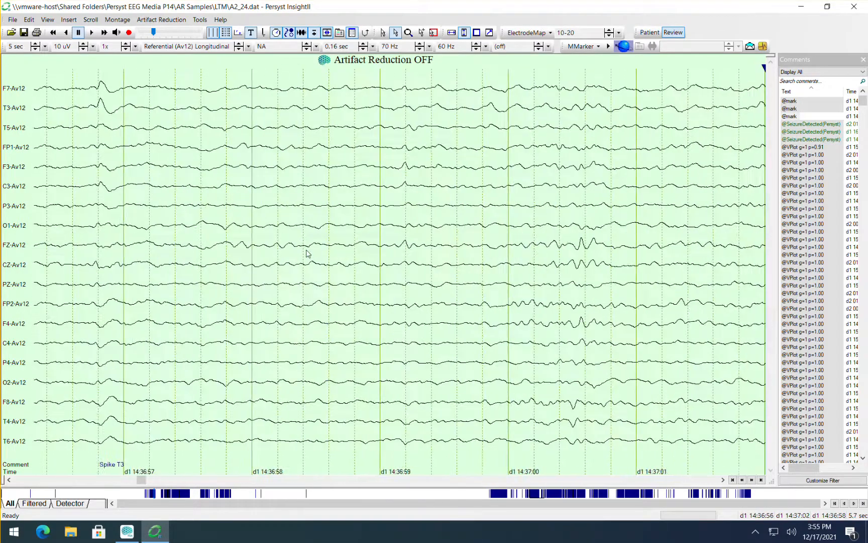
pyautogui.scroll(4, 308, 254)
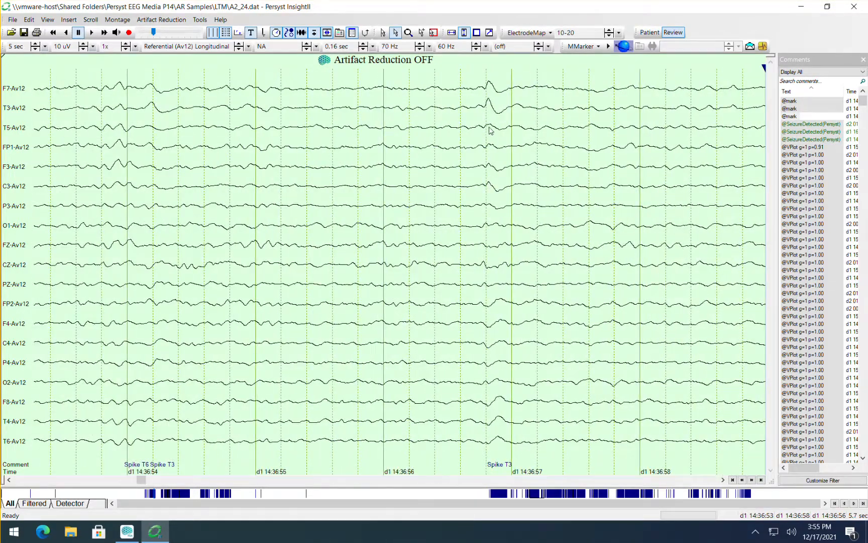
pyautogui.click(487, 104)
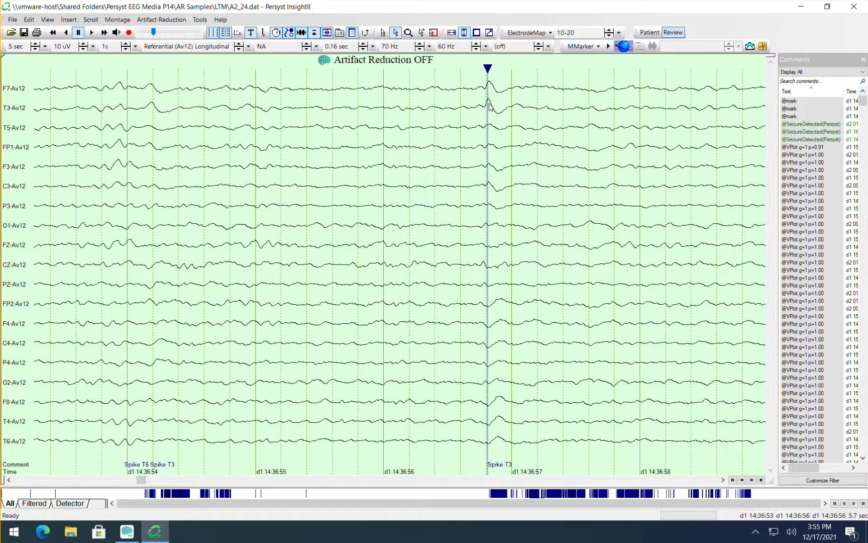
pyautogui.click(487, 106)
pyautogui.click(488, 105)
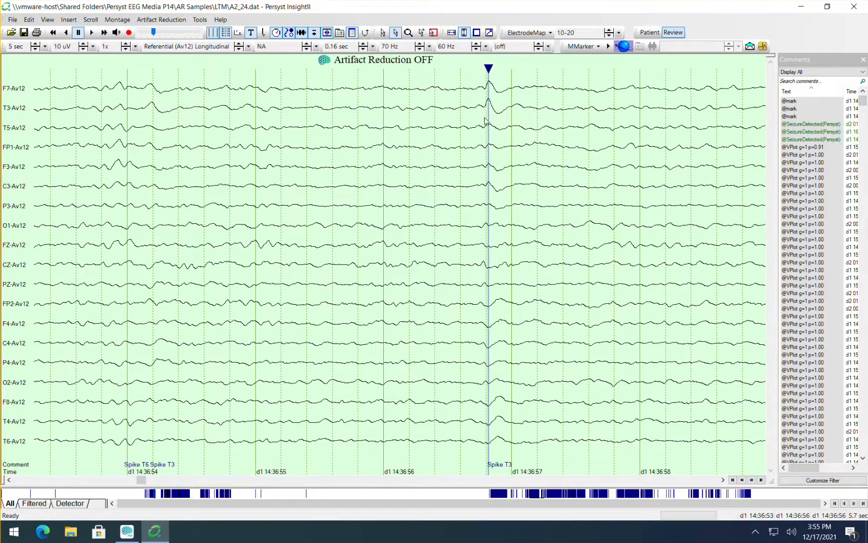
pyautogui.write('@mark')
pyautogui.press('Return')
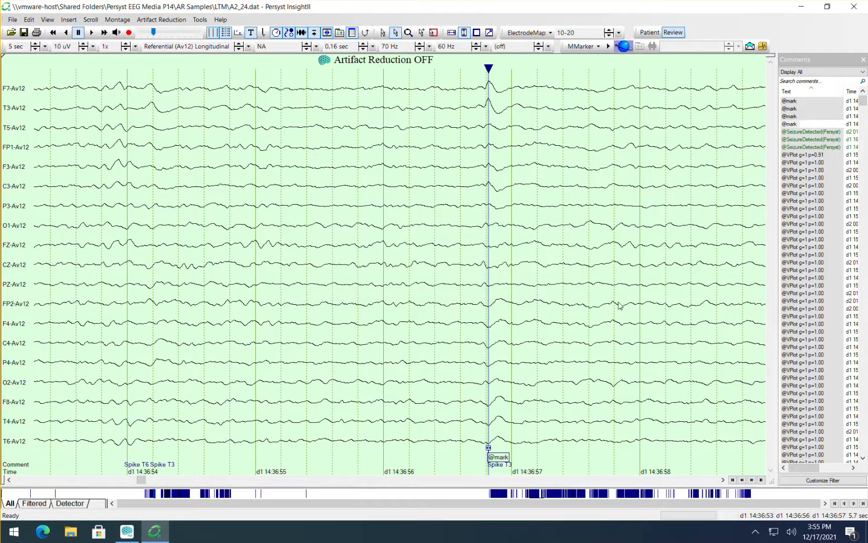
# Set the display speed to 10 sec so the marked T3 spikes near d1 14:36:57 and 14:37:04 share one page.
pyautogui.moveTo(613, 301); pyautogui.dragTo(392, 301)
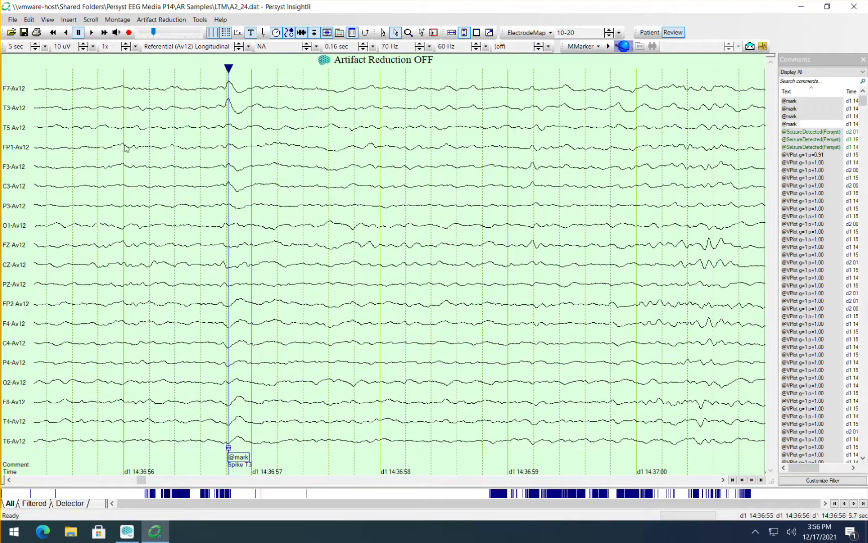
pyautogui.click(44, 46)
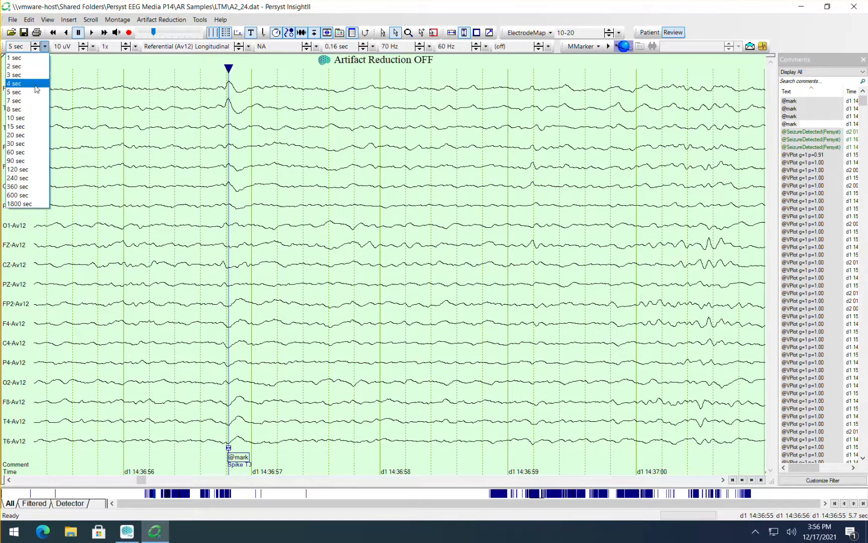
pyautogui.click(20, 115)
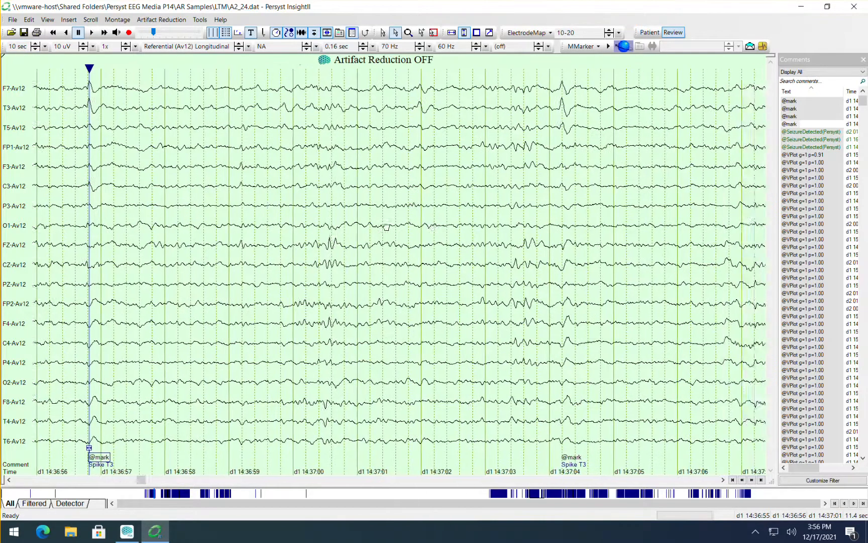
pyautogui.moveTo(386, 227); pyautogui.dragTo(419, 228)
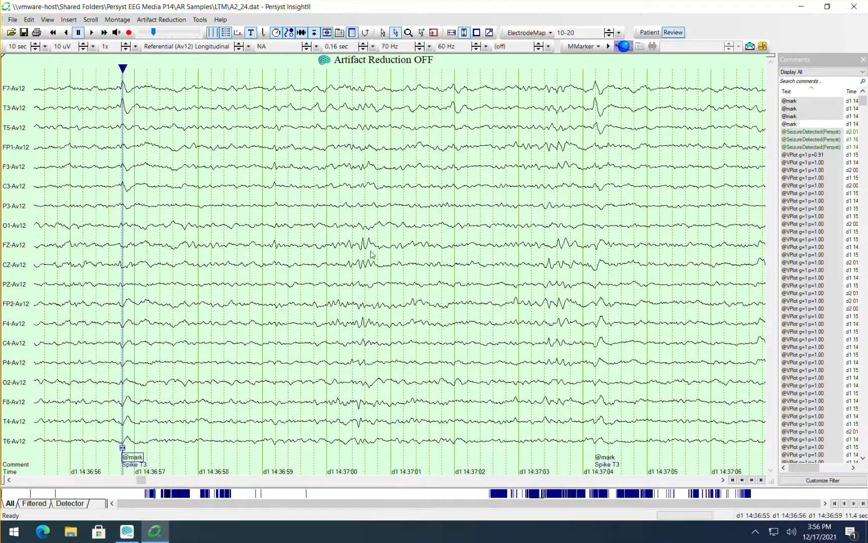
# Insert a Voltage Plot as a vertical adornment in the EEG display.
pyautogui.rightClick(531, 167)
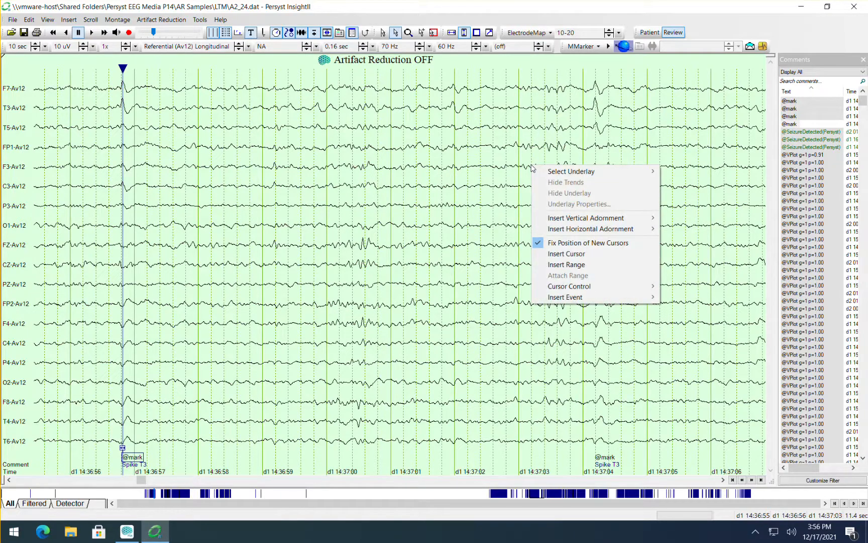
pyautogui.rightClick(556, 122)
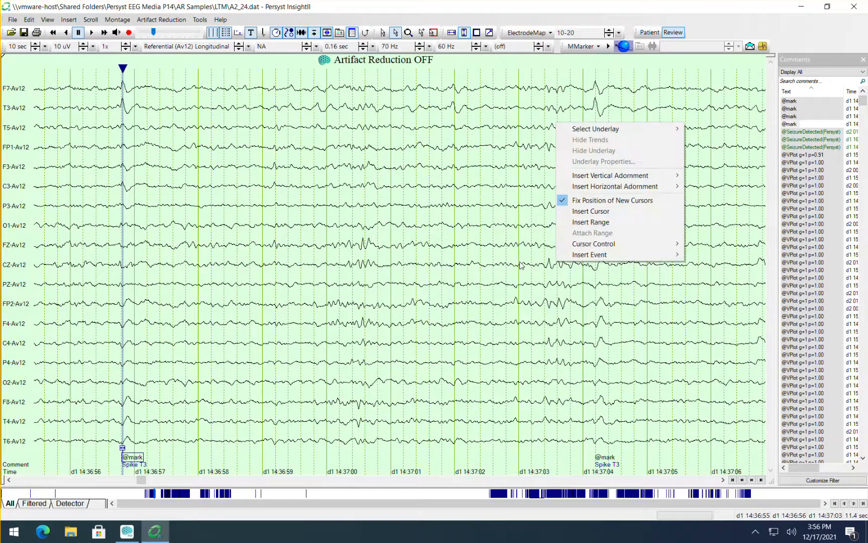
pyautogui.rightClick(548, 304)
pyautogui.rightClick(538, 141)
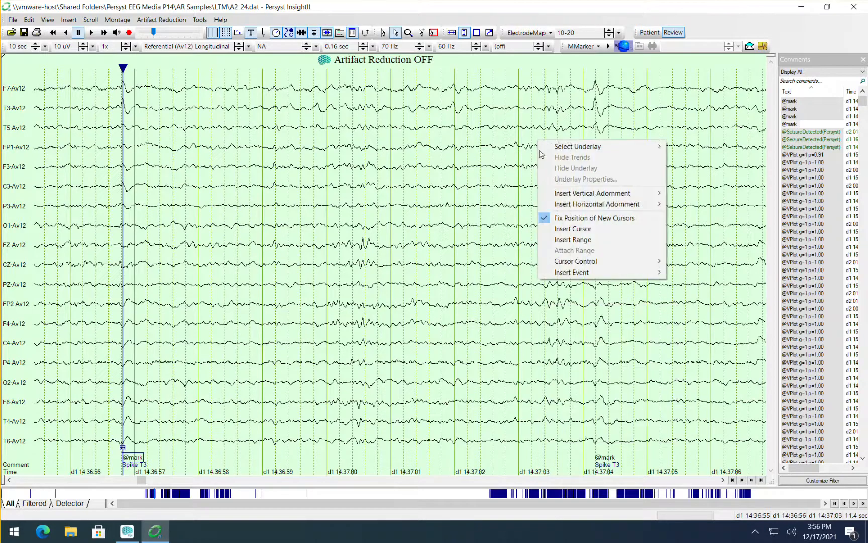
pyautogui.moveTo(564, 196)
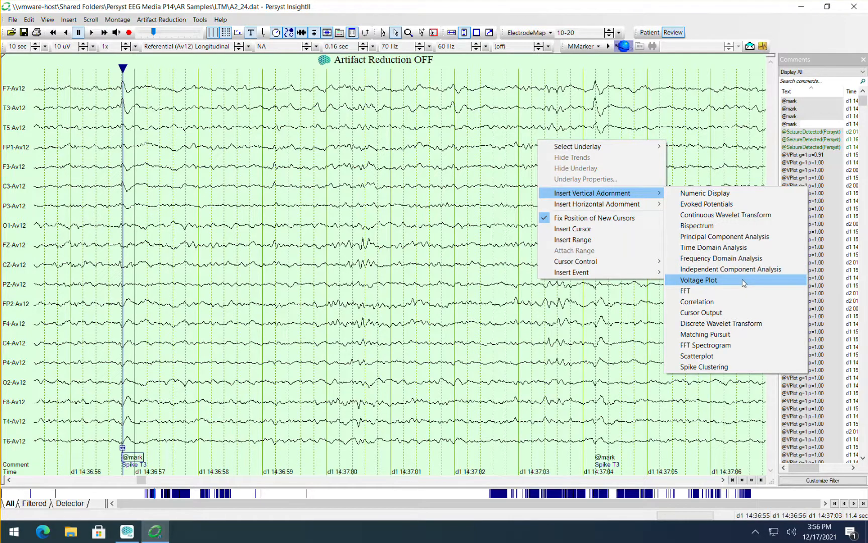
pyautogui.click(698, 281)
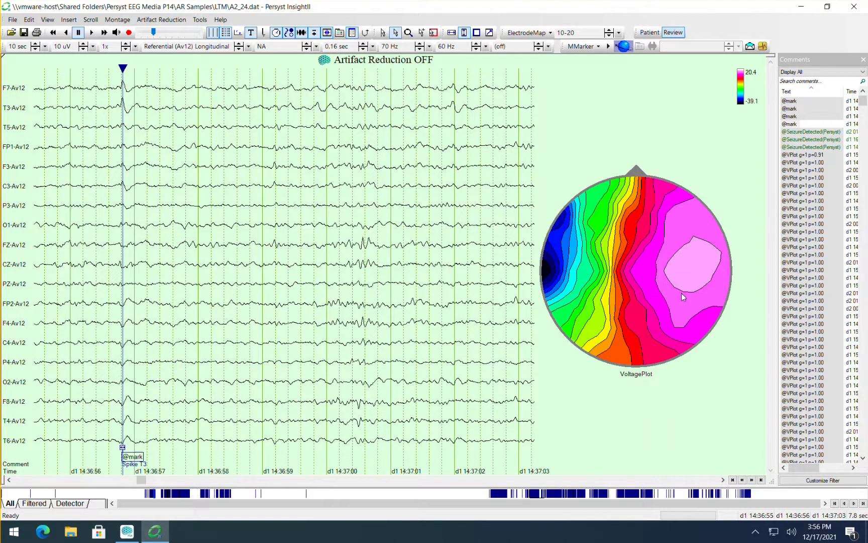
# In the voltage plot's properties, turn on Show Average and set PreDuration to 1 sec and PostDuration to 3 sec.
pyautogui.rightClick(607, 246)
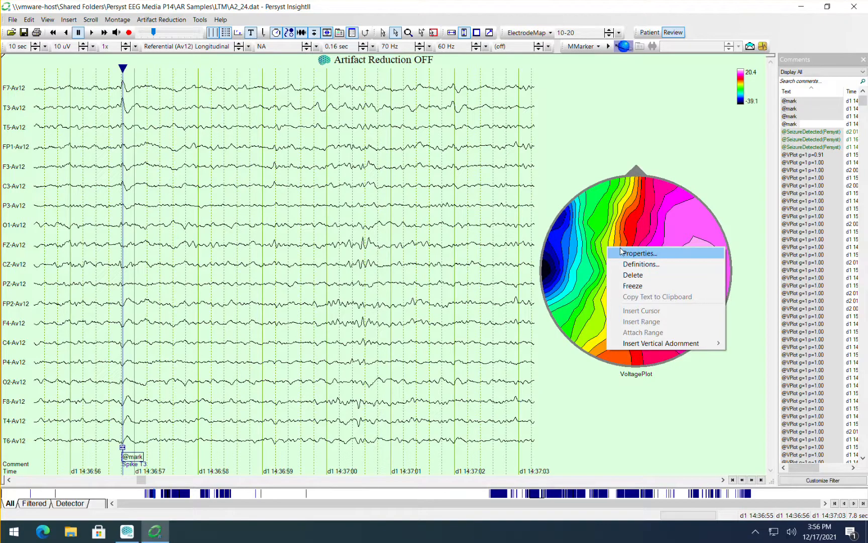
pyautogui.click(645, 253)
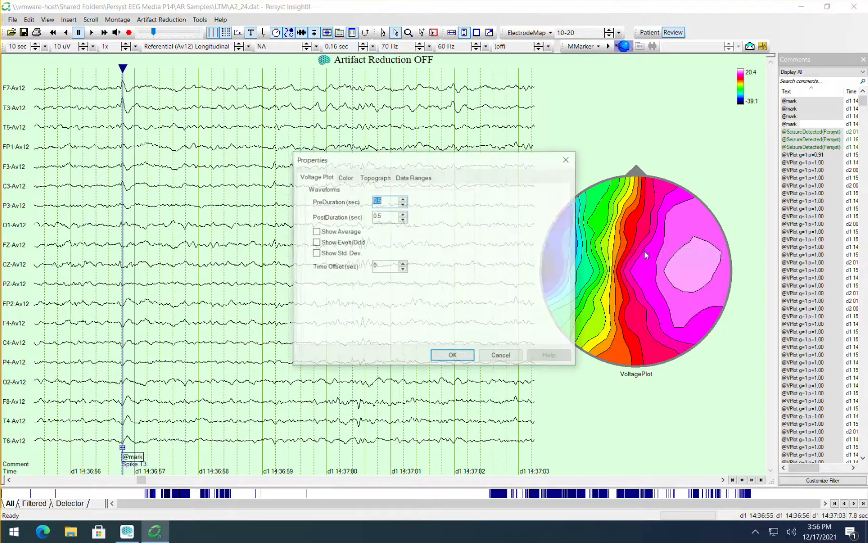
pyautogui.click(333, 233)
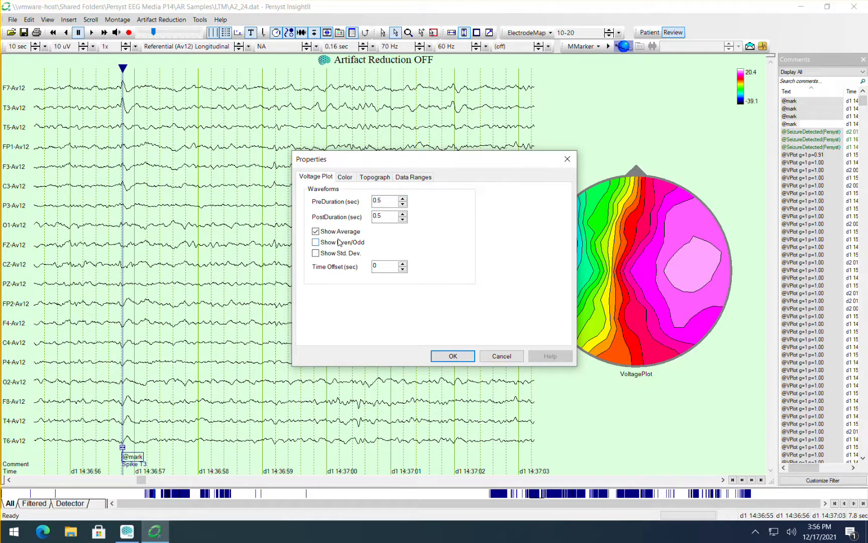
pyautogui.doubleClick(387, 201)
pyautogui.write('1')
pyautogui.doubleClick(383, 216)
pyautogui.write('3')
# Set the voltage plot's data range method to EventsAsCursors and choose which subset of events it analyses.
pyautogui.click(415, 178)
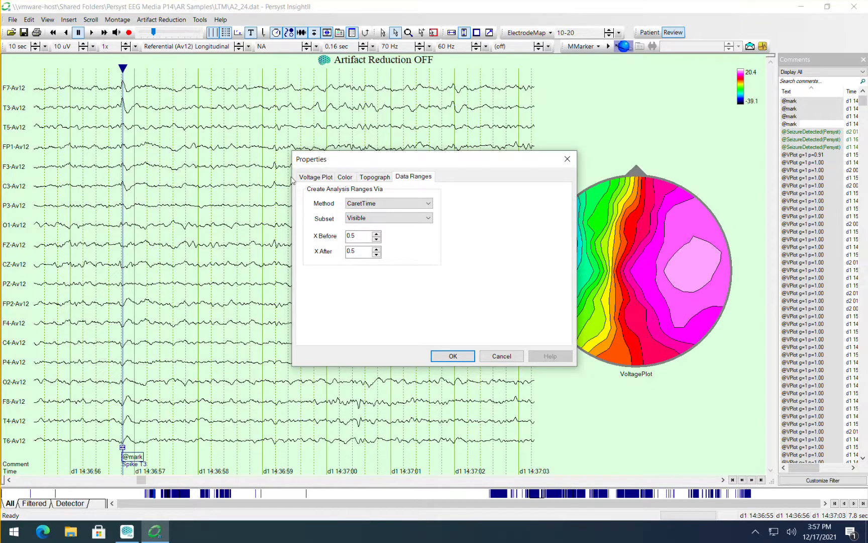
pyautogui.click(373, 204)
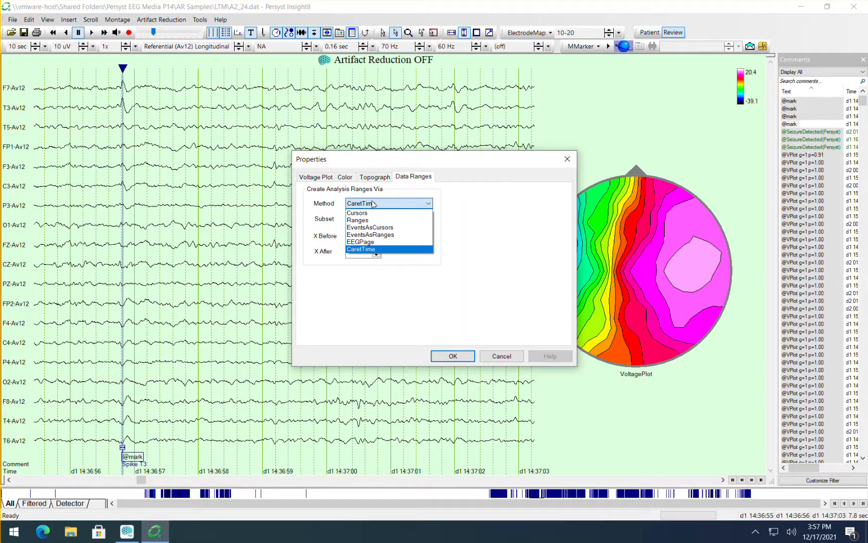
pyautogui.click(359, 228)
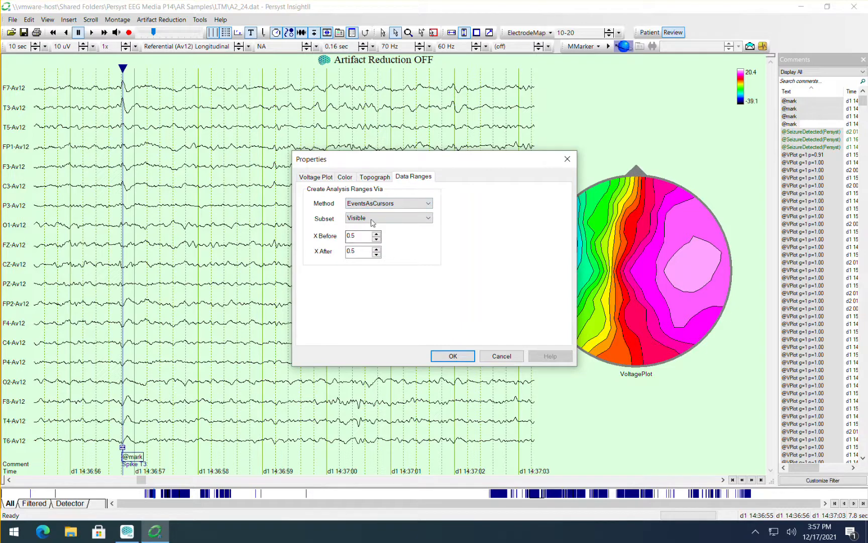
pyautogui.click(373, 218)
pyautogui.click(375, 235)
# Change the voltage plot's color palette to BlueWhiteRed and apply the properties.
pyautogui.click(345, 179)
pyautogui.click(391, 278)
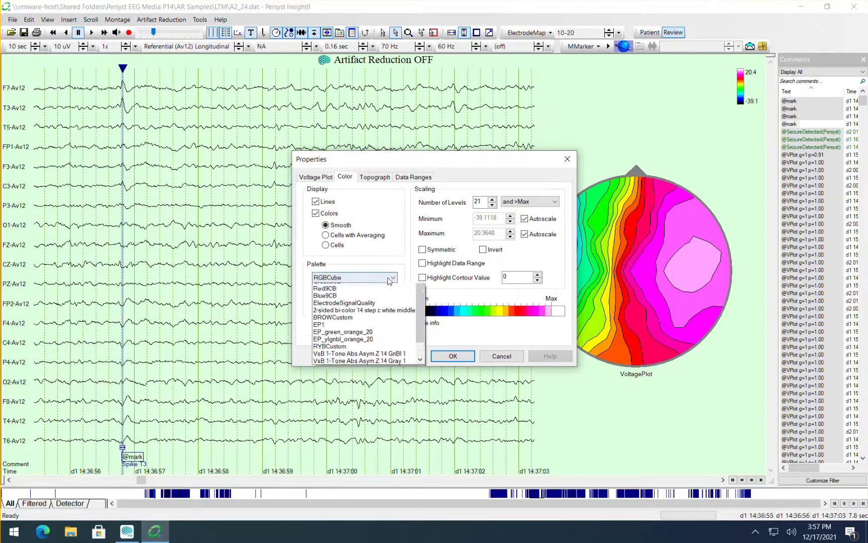
pyautogui.click(380, 308)
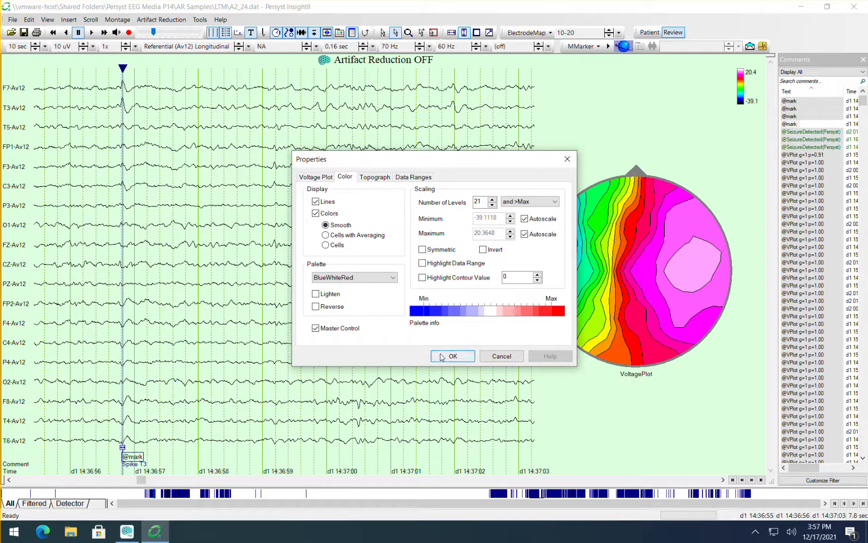
pyautogui.click(442, 358)
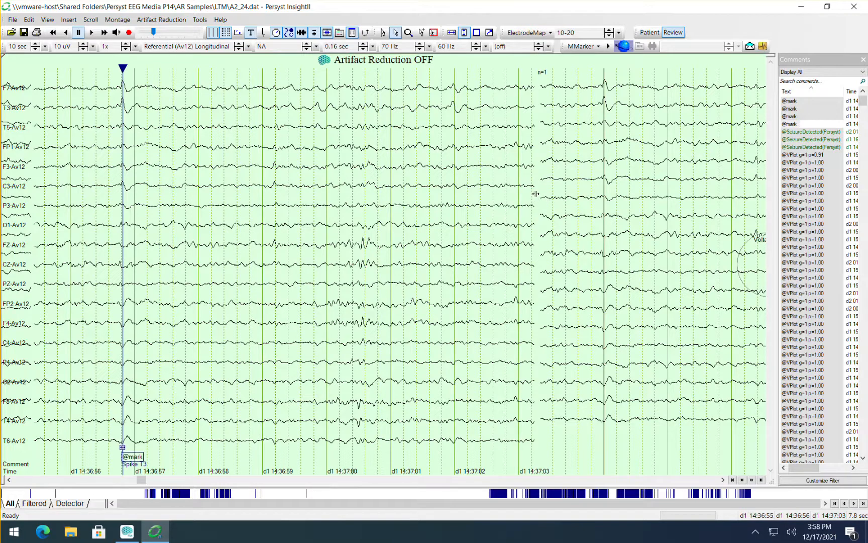
# Narrow the EEG pane and set the display speed to 7 sec so the averaged waveforms and voltage plot fit beside it.
pyautogui.moveTo(536, 193); pyautogui.dragTo(265, 228)
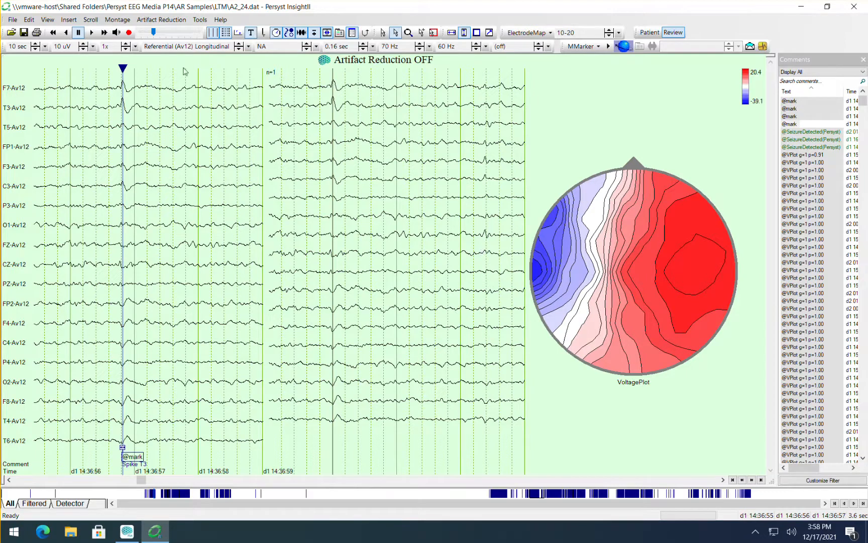
pyautogui.click(45, 47)
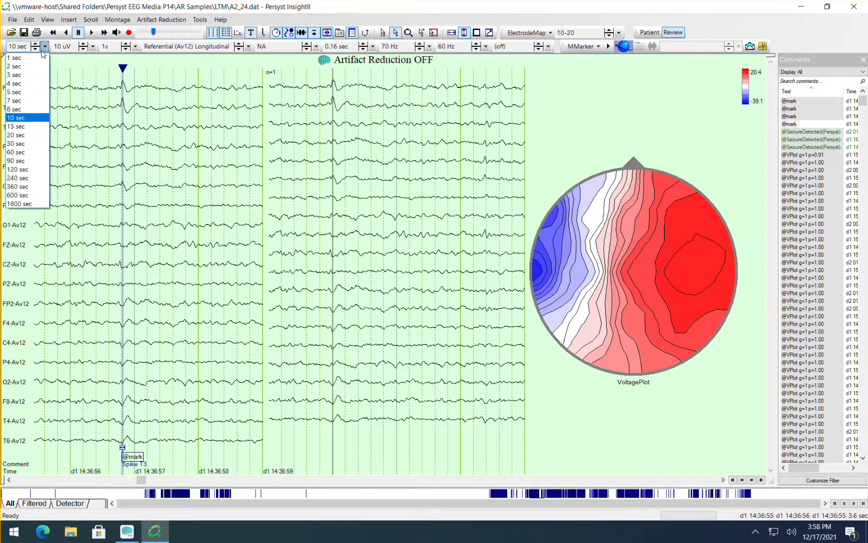
pyautogui.click(31, 100)
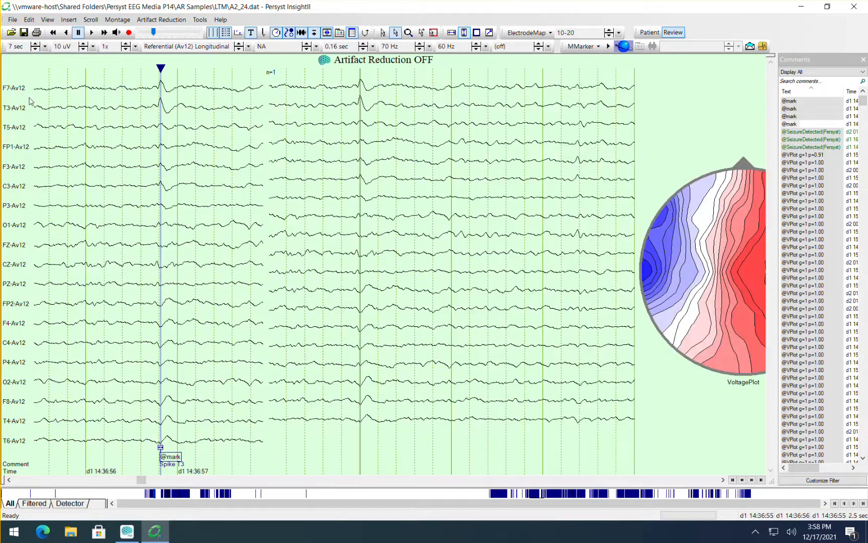
pyautogui.click(34, 48)
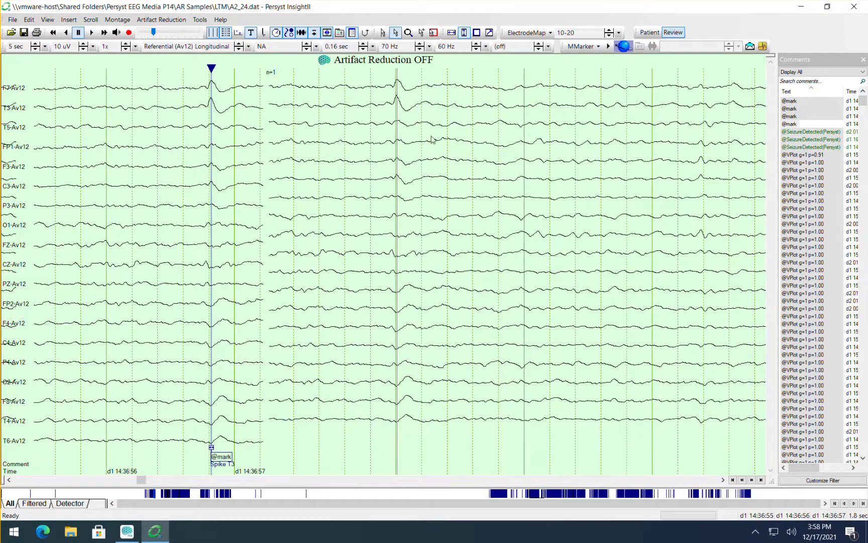
pyautogui.click(35, 43)
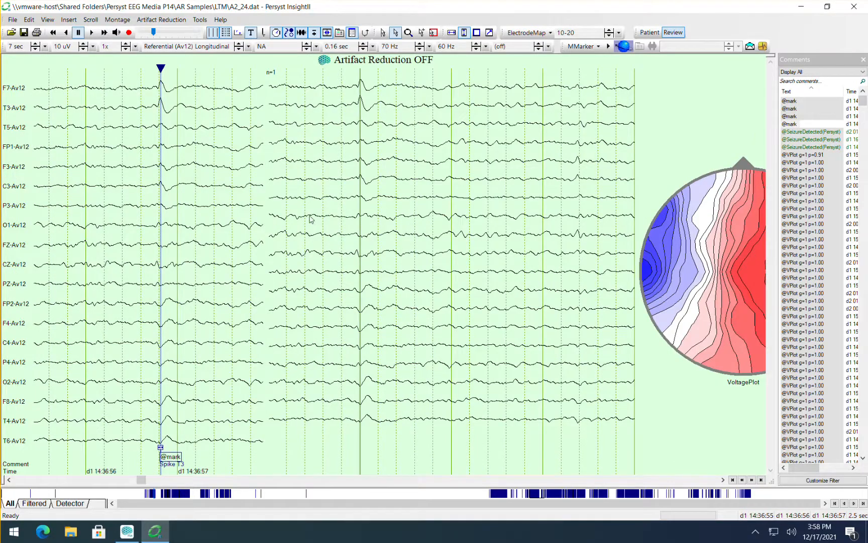
pyautogui.moveTo(265, 225); pyautogui.dragTo(310, 222)
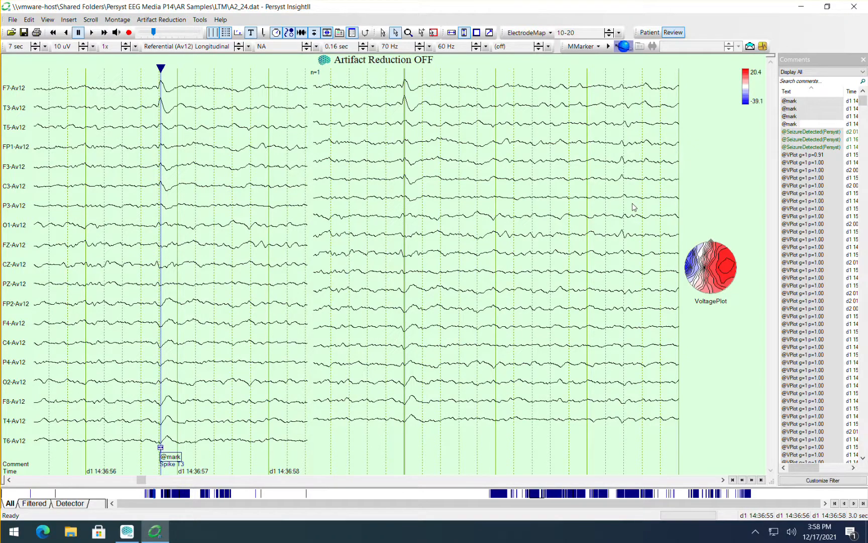
pyautogui.click(793, 102)
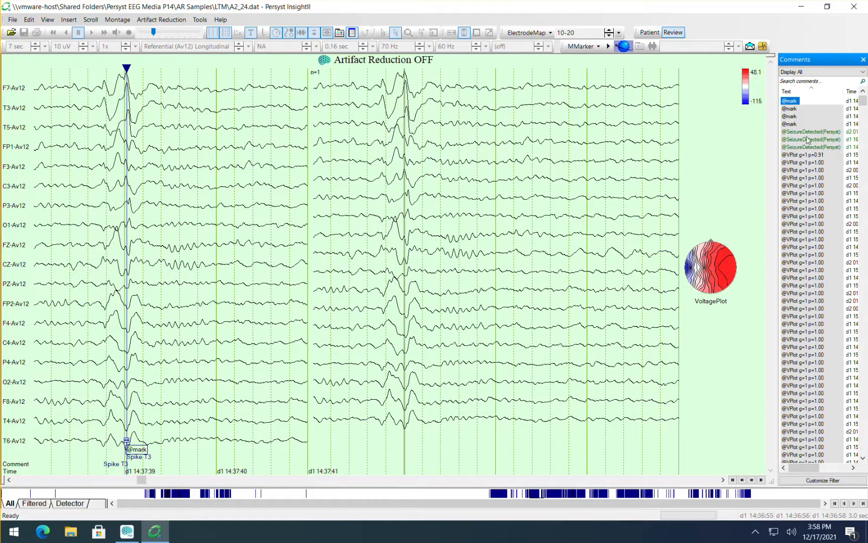
pyautogui.click(794, 109)
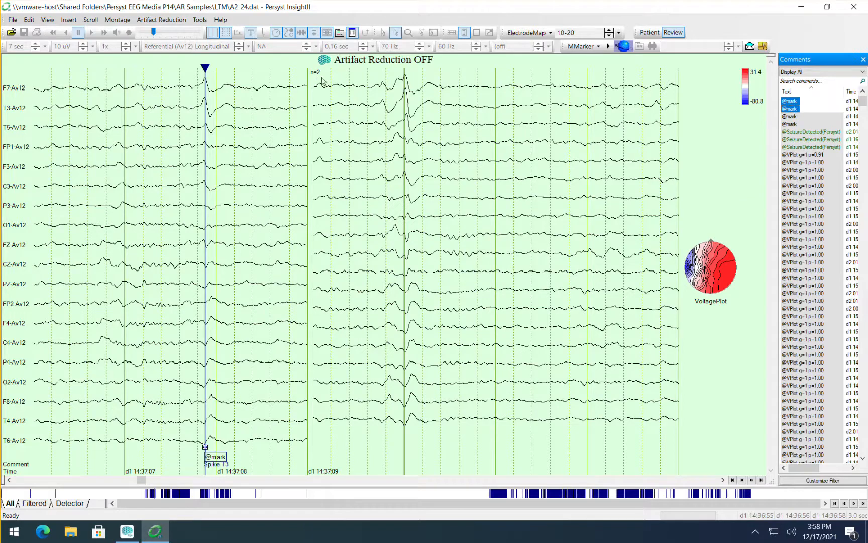
pyautogui.click(798, 117)
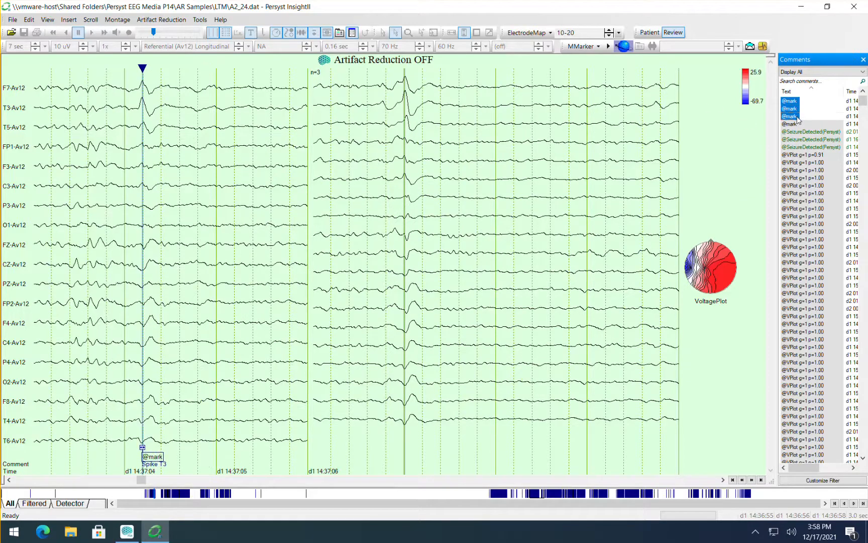
pyautogui.click(798, 124)
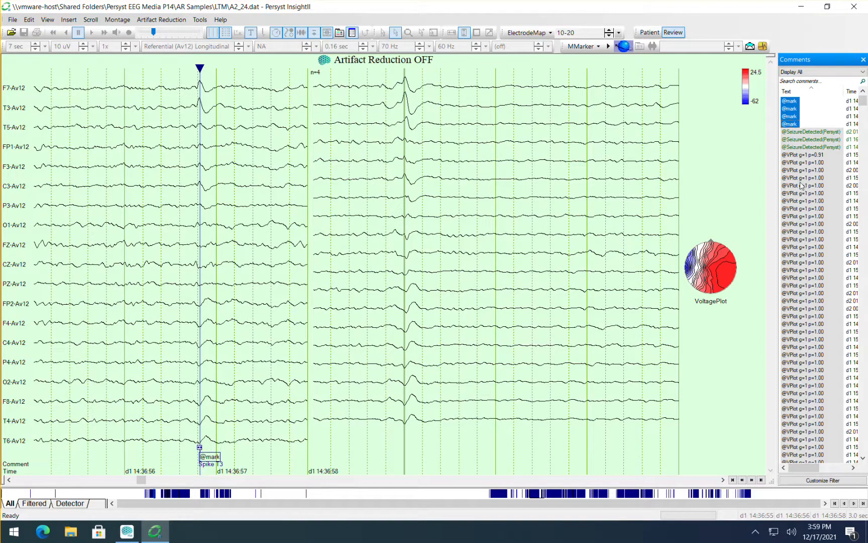
pyautogui.click(805, 162)
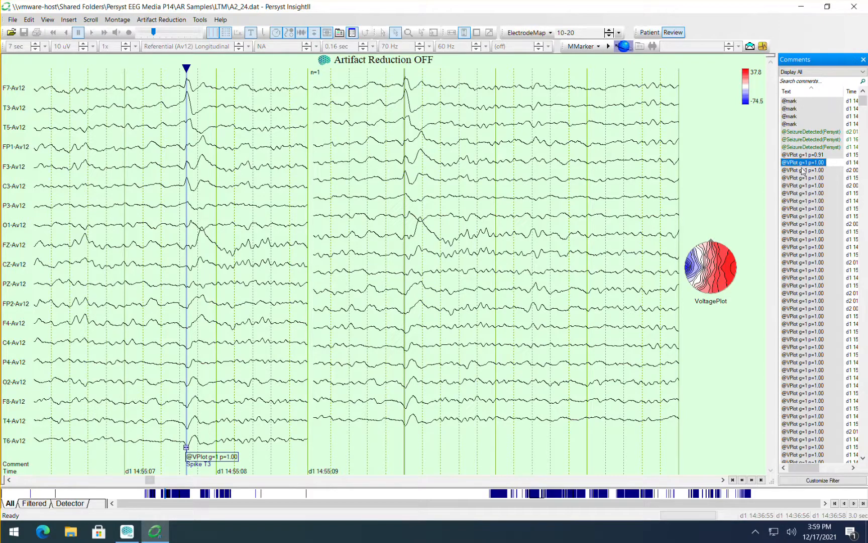
pyautogui.click(804, 201)
pyautogui.click(804, 247)
pyautogui.click(804, 285)
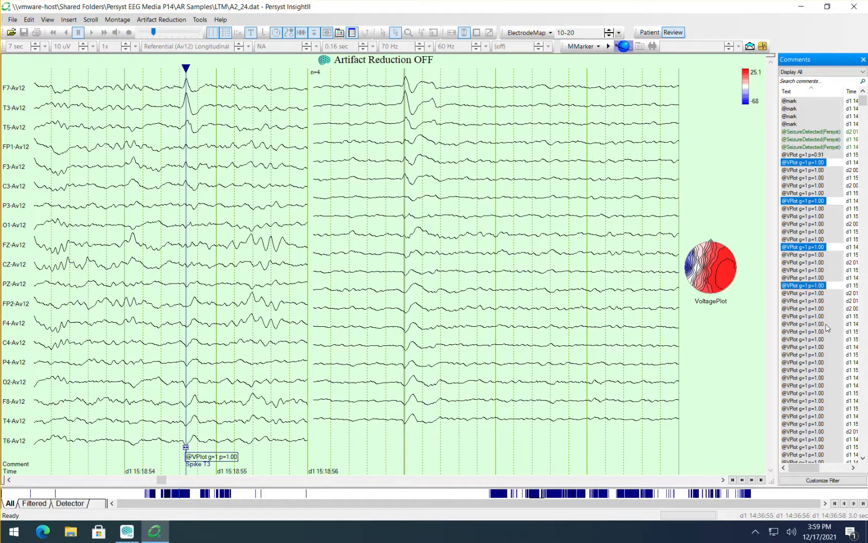
pyautogui.keyDown('shift'); pyautogui.click(802, 340); pyautogui.keyUp('shift')
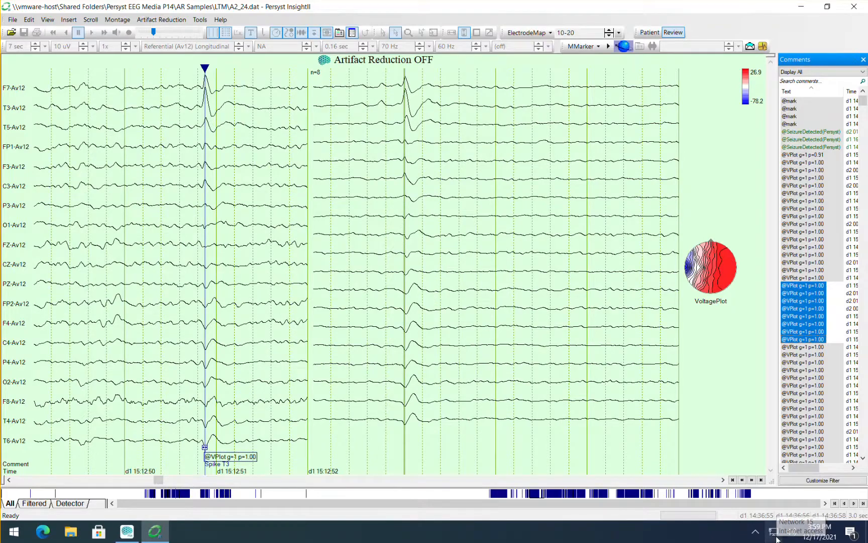
pyautogui.click(803, 157)
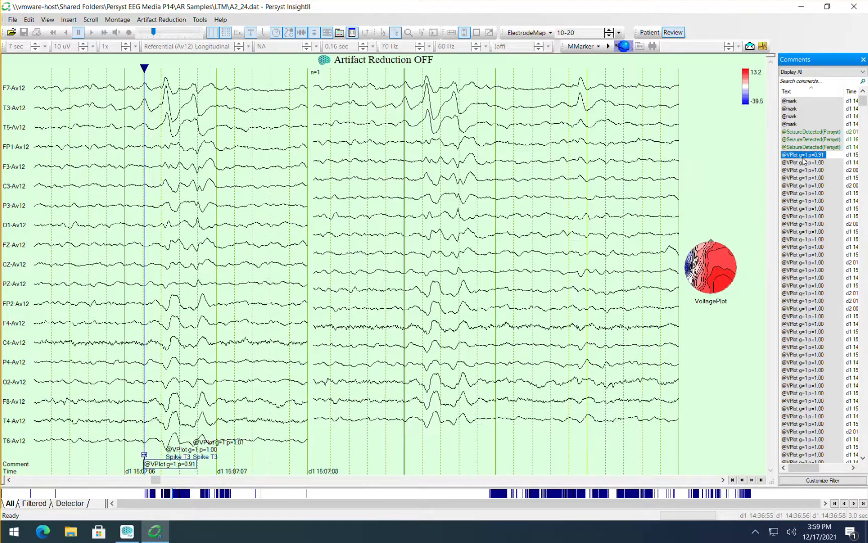
pyautogui.hotkey('shift', 'Down')
pyautogui.hotkey('shift', 'Down')
pyautogui.hotkey('shift', 'Down')
pyautogui.hotkey('shift', 'Down')
pyautogui.hotkey('shift', 'Down')
pyautogui.hotkey('shift', 'Down')
pyautogui.hotkey('shift', 'Down')
pyautogui.hotkey('shift', 'Down')
pyautogui.hotkey('shift', 'Down')
pyautogui.hotkey('shift', 'Down')
pyautogui.hotkey('shift', 'Down')
pyautogui.hotkey('shift', 'Down')
pyautogui.hotkey('shift', 'Down')
pyautogui.hotkey('shift', 'Down')
pyautogui.hotkey('shift', 'Down')
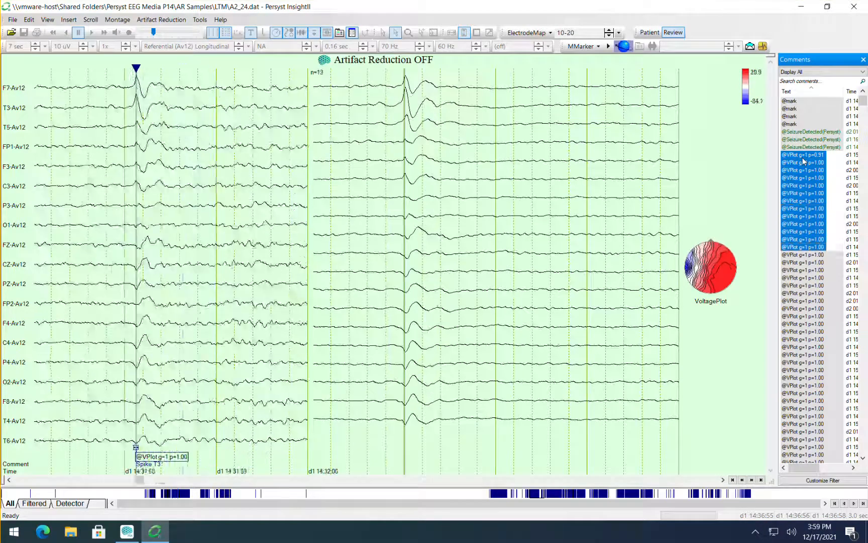
pyautogui.hotkey('shift', 'Down')
pyautogui.hotkey('shift', 'Down')
pyautogui.hotkey('shift', 'Down')
pyautogui.hotkey('shift', 'Down')
pyautogui.hotkey('shift', 'Down')
pyautogui.hotkey('shift', 'Down')
pyautogui.hotkey('shift', 'Down')
pyautogui.hotkey('shift', 'Down')
pyautogui.hotkey('shift', 'Down')
pyautogui.hotkey('shift', 'Down')
pyautogui.hotkey('shift', 'Down')
pyautogui.hotkey('shift', 'Down')
pyautogui.hotkey('shift', 'Down')
pyautogui.hotkey('shift', 'Down')
pyautogui.hotkey('shift', 'Down')
pyautogui.hotkey('shift', 'Down')
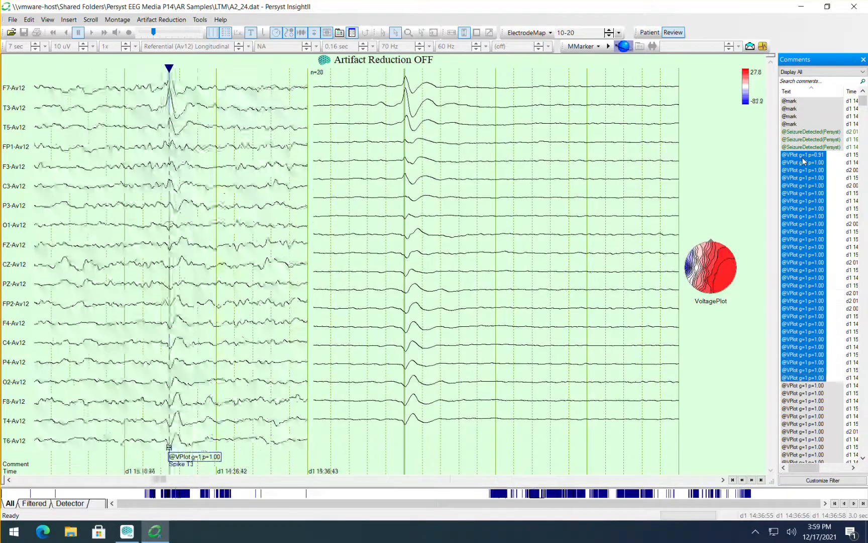
pyautogui.hotkey('shift', 'Down')
pyautogui.hotkey('shift', 'Down')
pyautogui.hotkey('shift', 'Down')
pyautogui.hotkey('shift', 'Down')
pyautogui.hotkey('shift', 'Down')
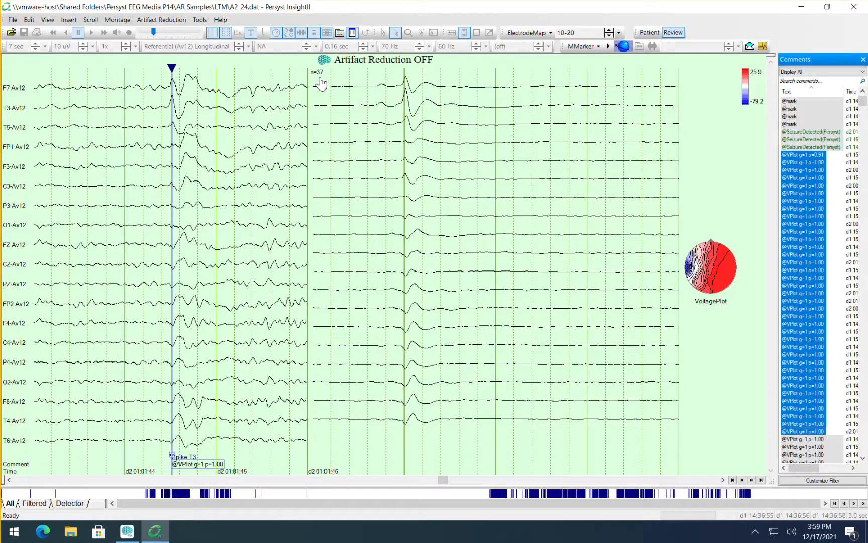
pyautogui.click(790, 102)
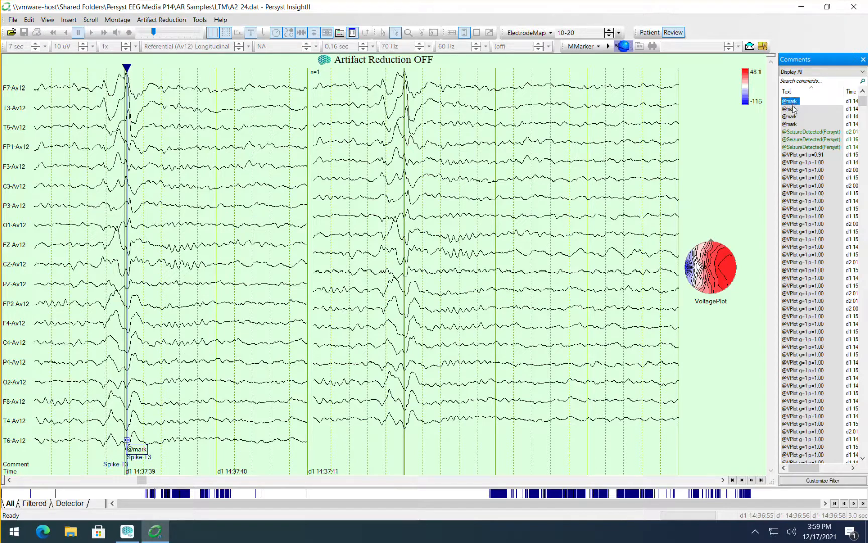
pyautogui.keyDown('ctrl'); pyautogui.click(792, 109); pyautogui.keyUp('ctrl')
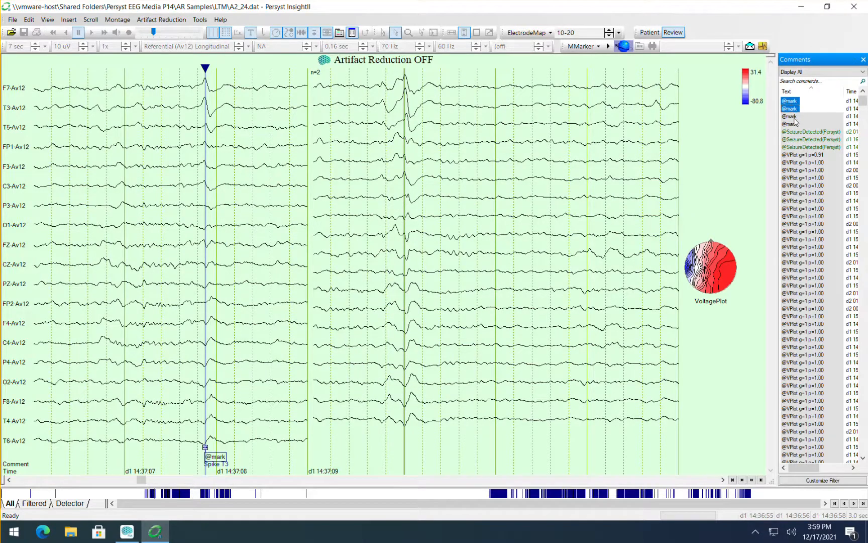
pyautogui.keyDown('ctrl'); pyautogui.click(794, 116); pyautogui.keyUp('ctrl')
pyautogui.keyDown('ctrl'); pyautogui.click(796, 124); pyautogui.keyUp('ctrl')
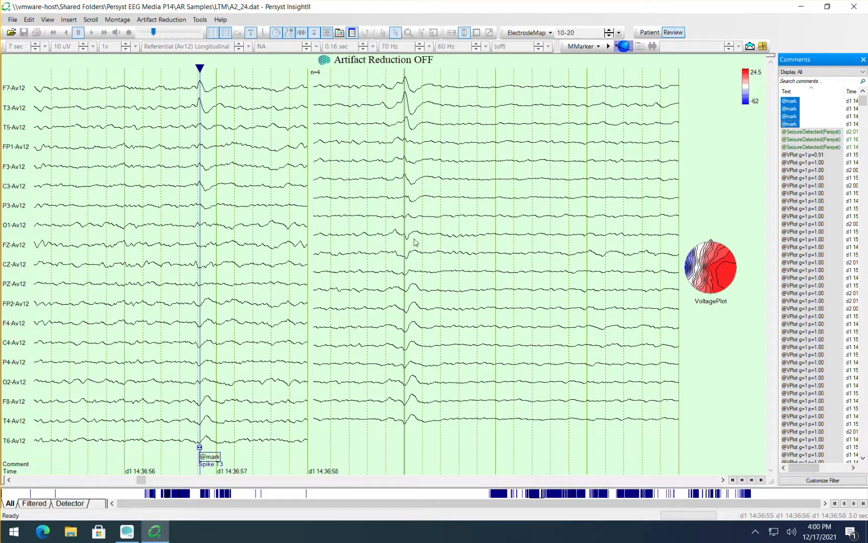
pyautogui.rightClick(411, 204)
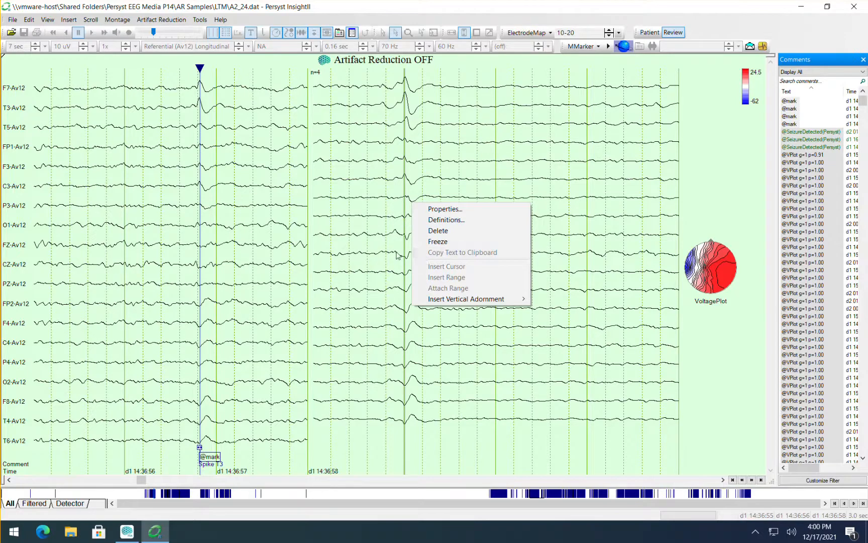
pyautogui.click(422, 6)
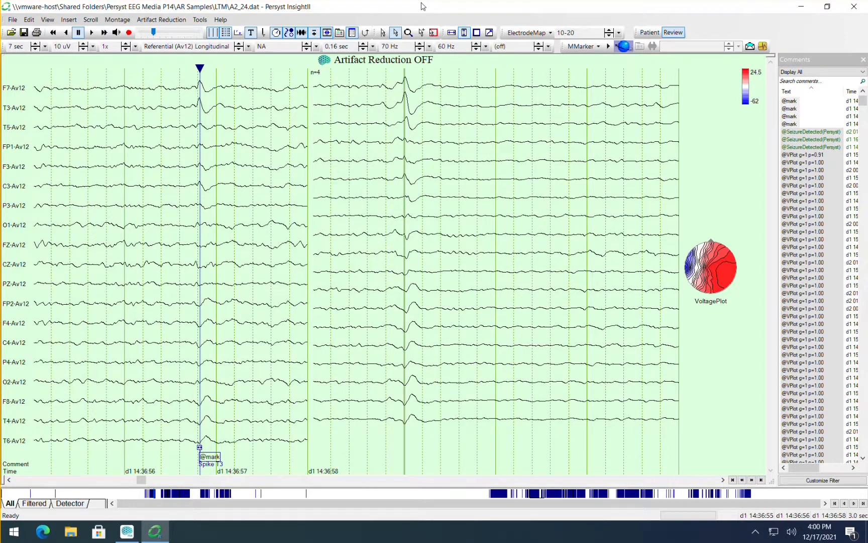
# Save the current voltage plot and averaging layout as an adornment montage named Back Average.
pyautogui.click(122, 22)
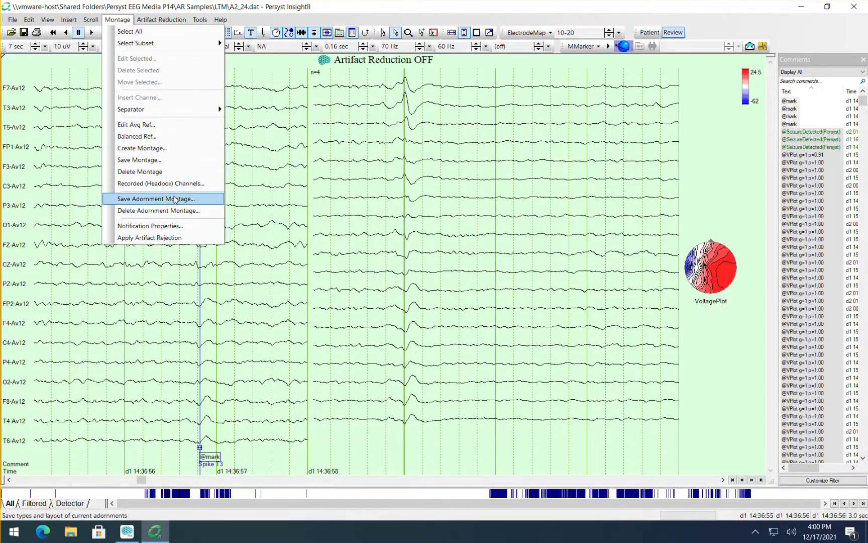
pyautogui.click(146, 199)
pyautogui.moveTo(414, 258); pyautogui.dragTo(361, 262)
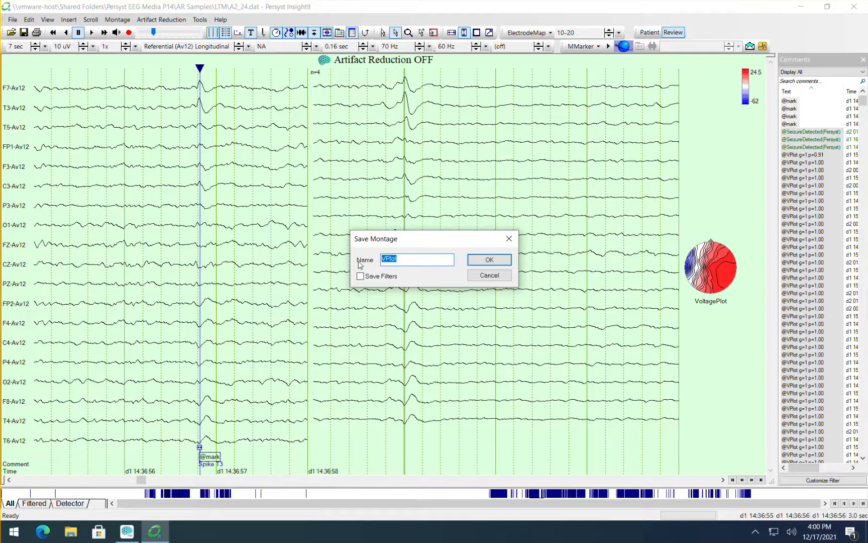
pyautogui.write('Back Average')
pyautogui.press('Return')
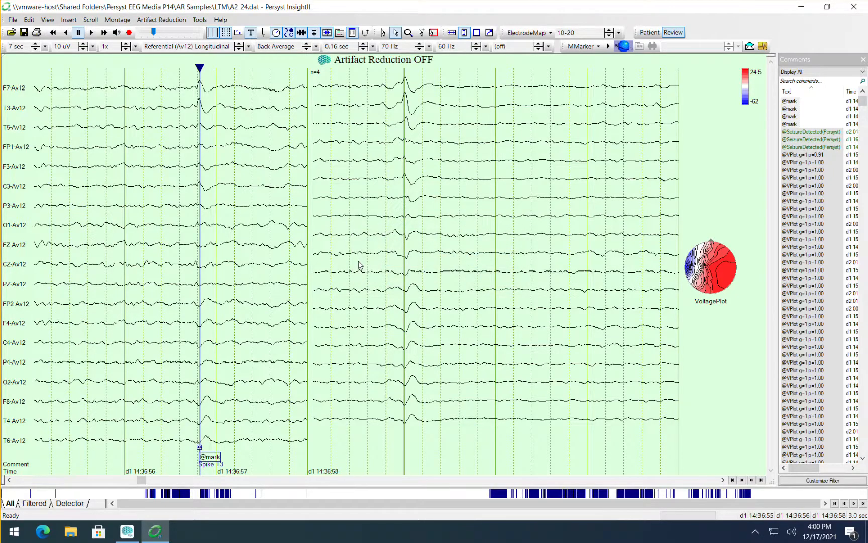
# Check the saved adornment montages and switch to NA to remove the averaging layout from the EEG.
pyautogui.click(289, 47)
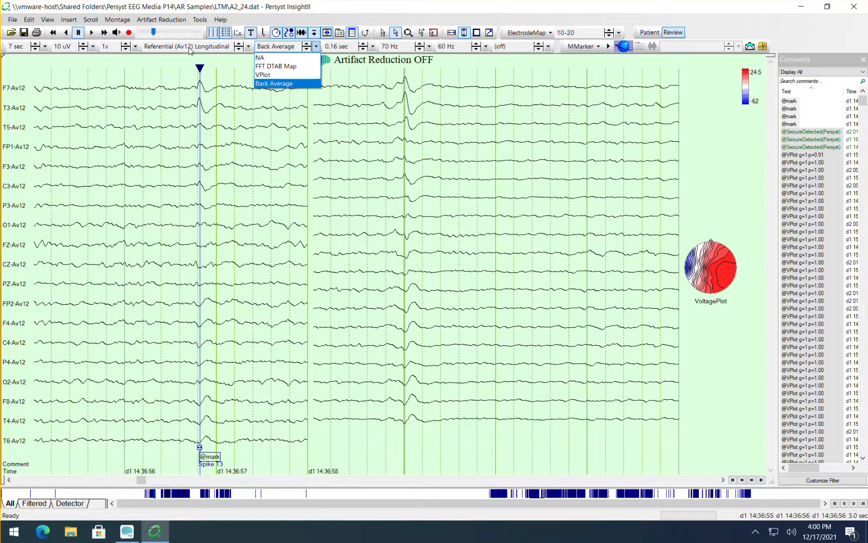
pyautogui.click(190, 49)
pyautogui.click(190, 49)
pyautogui.click(280, 48)
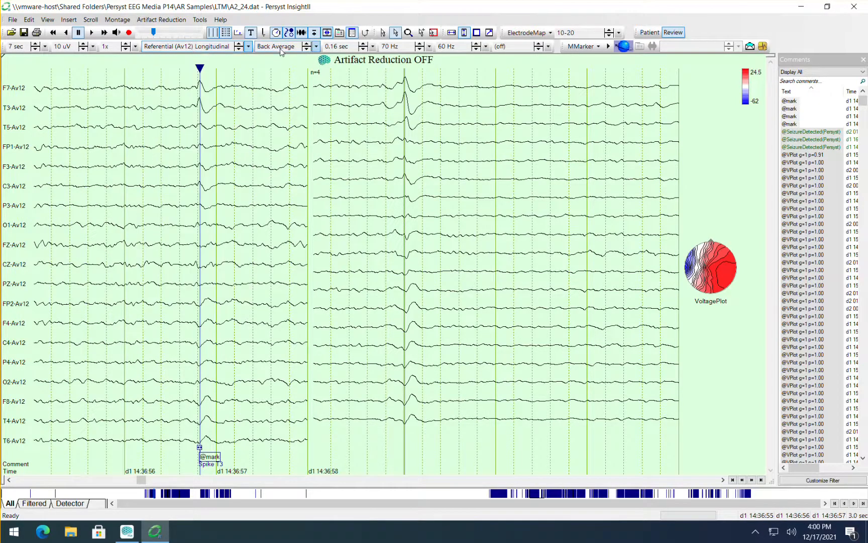
pyautogui.click(280, 48)
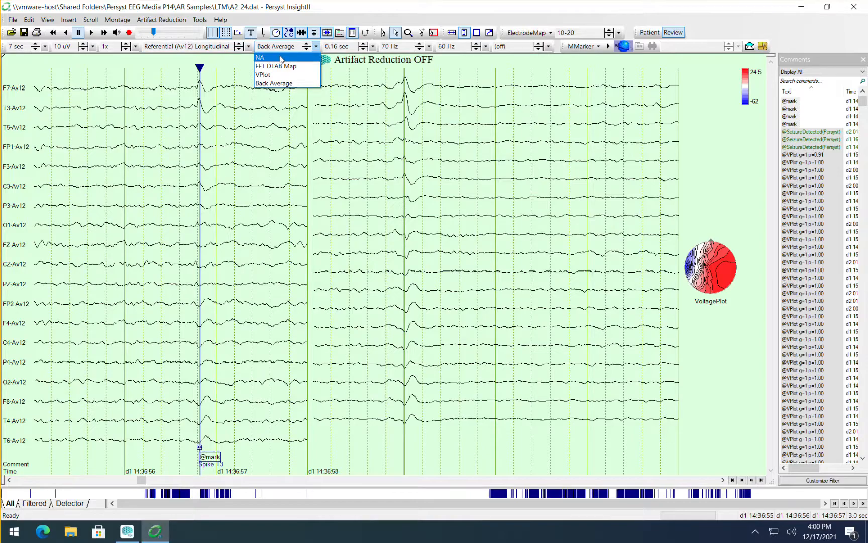
pyautogui.click(280, 59)
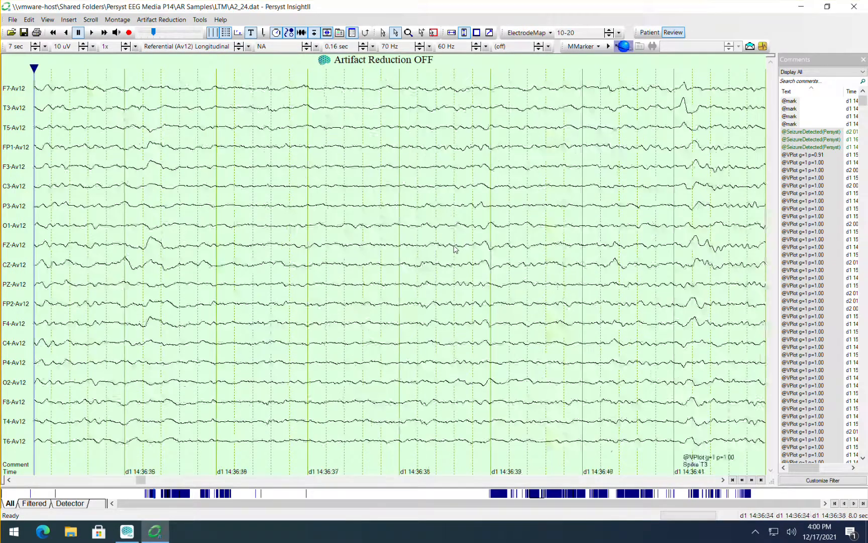
pyautogui.click(279, 49)
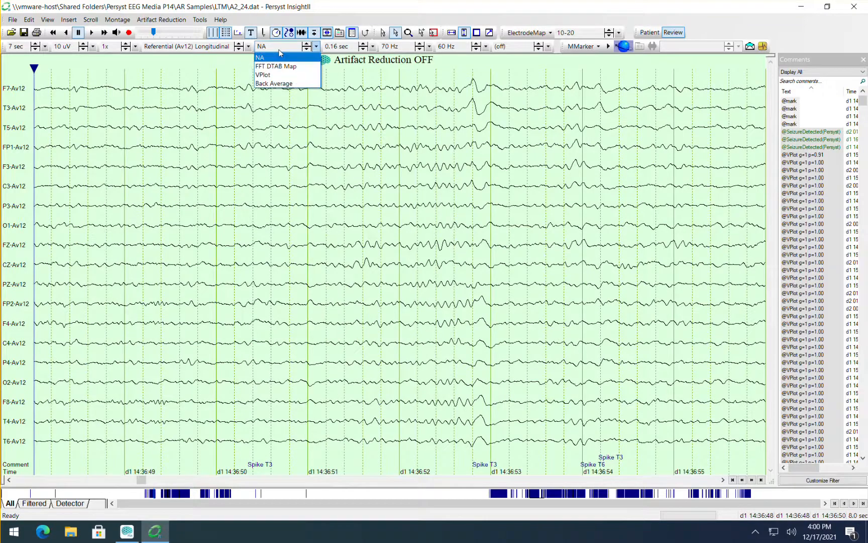
pyautogui.click(278, 84)
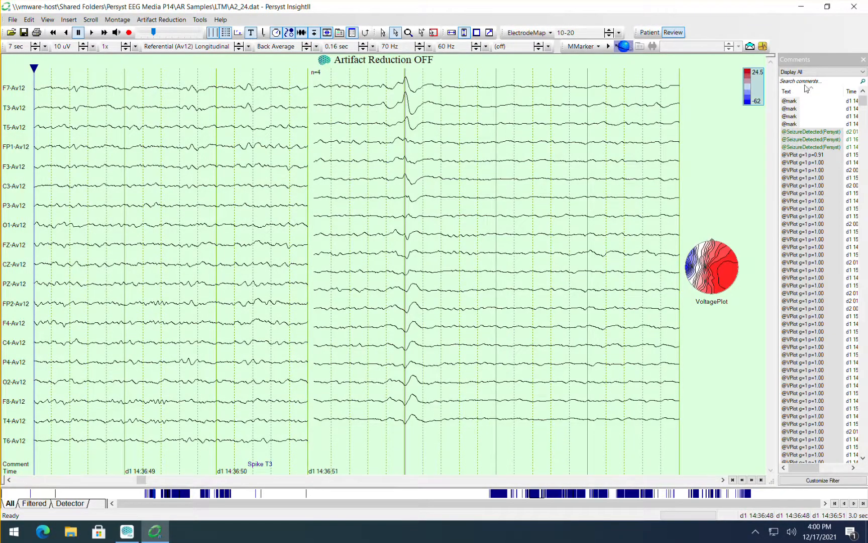
pyautogui.click(804, 101)
pyautogui.click(792, 109)
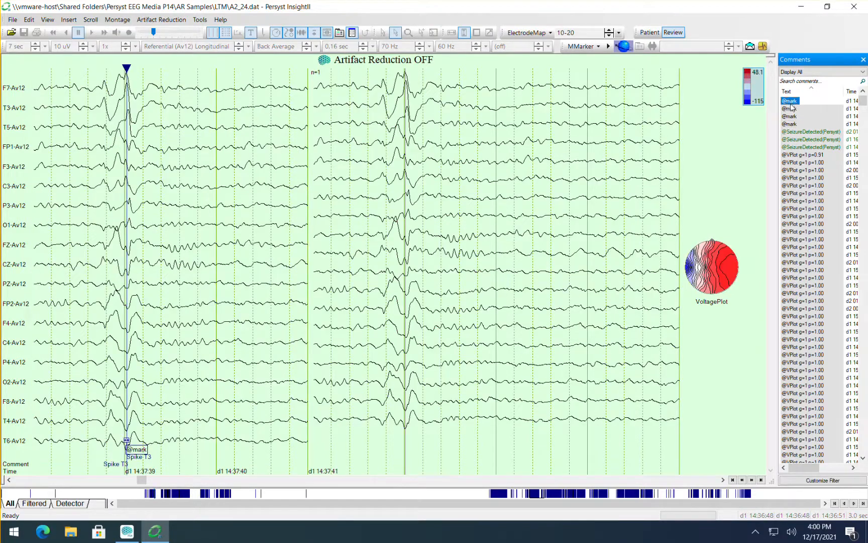
pyautogui.moveTo(792, 108); pyautogui.dragTo(792, 125)
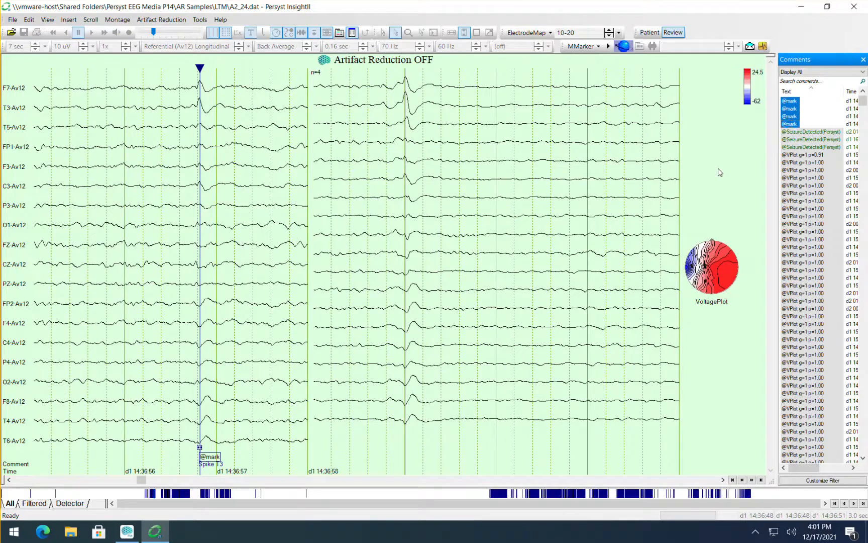
pyautogui.click(350, 130)
pyautogui.click(279, 46)
pyautogui.click(277, 57)
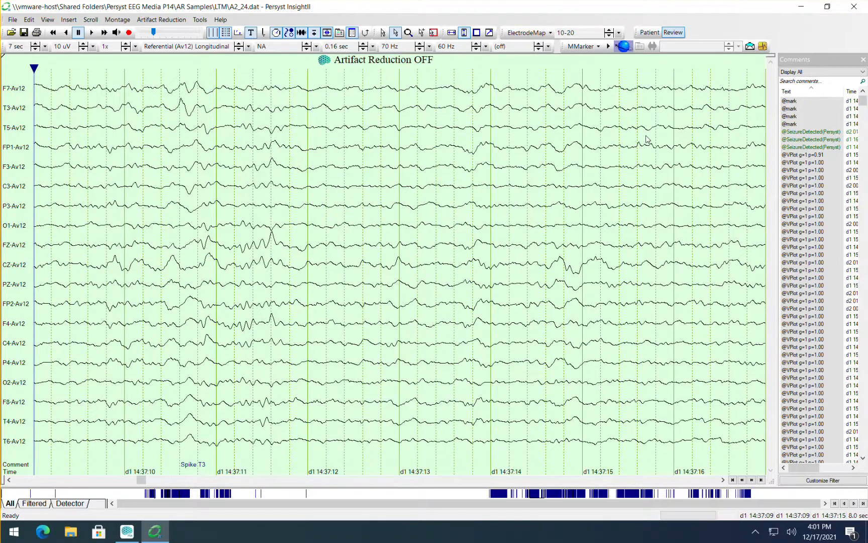
pyautogui.click(795, 102)
pyautogui.click(795, 108)
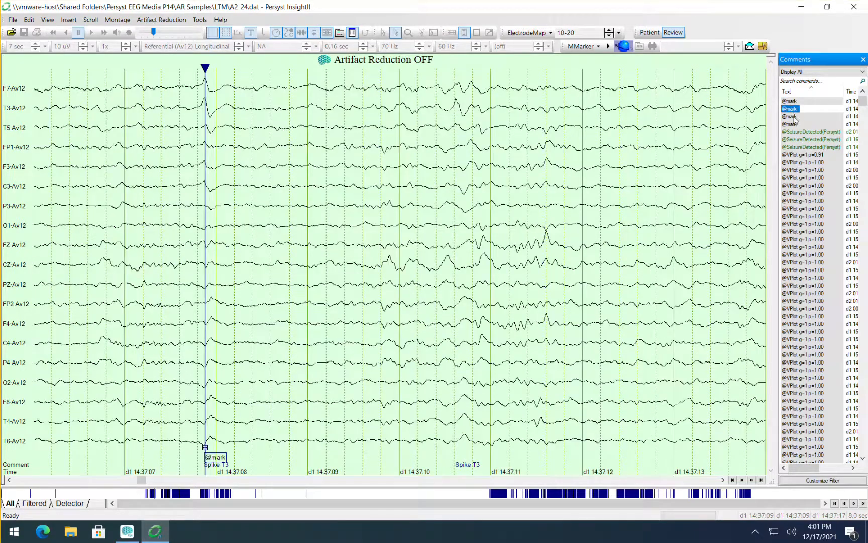
pyautogui.click(794, 116)
pyautogui.click(791, 101)
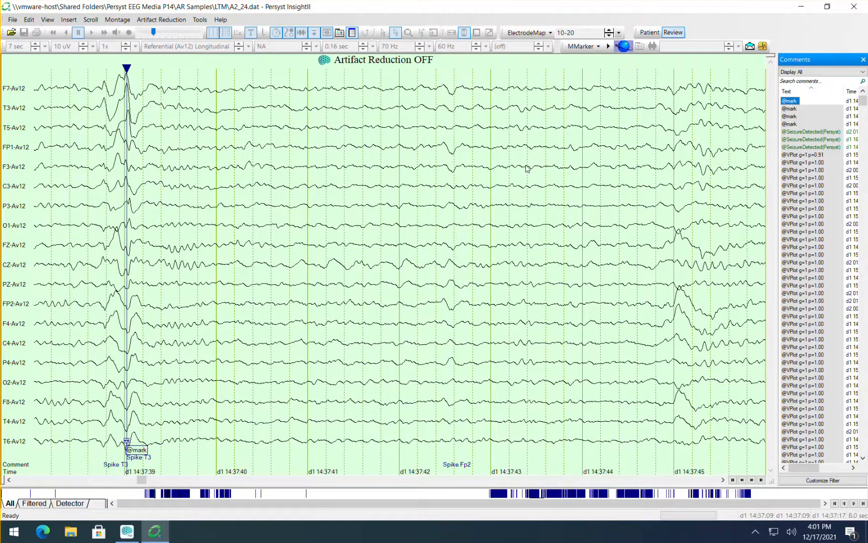
# Filter the comments list by mark, then clear the search to list all comments again.
pyautogui.click(793, 83)
pyautogui.write('mark')
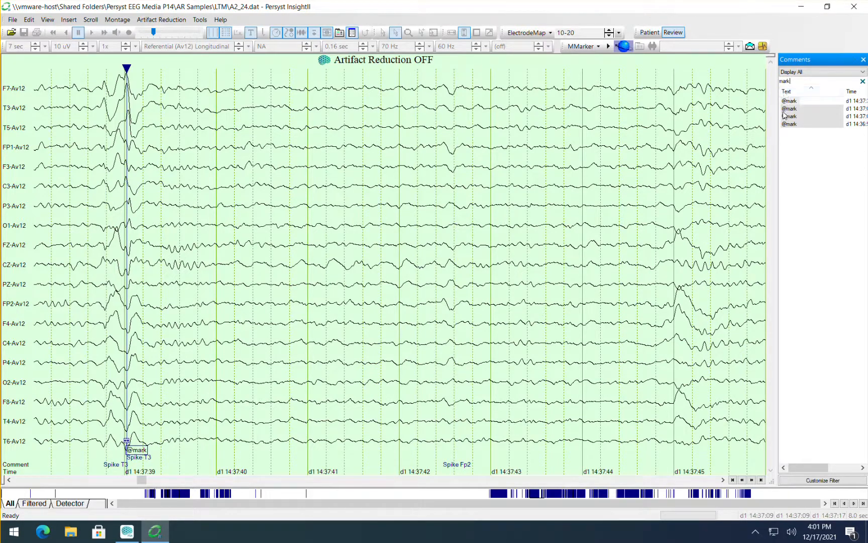
pyautogui.moveTo(791, 81); pyautogui.dragTo(763, 88)
pyautogui.press('BackSpace')
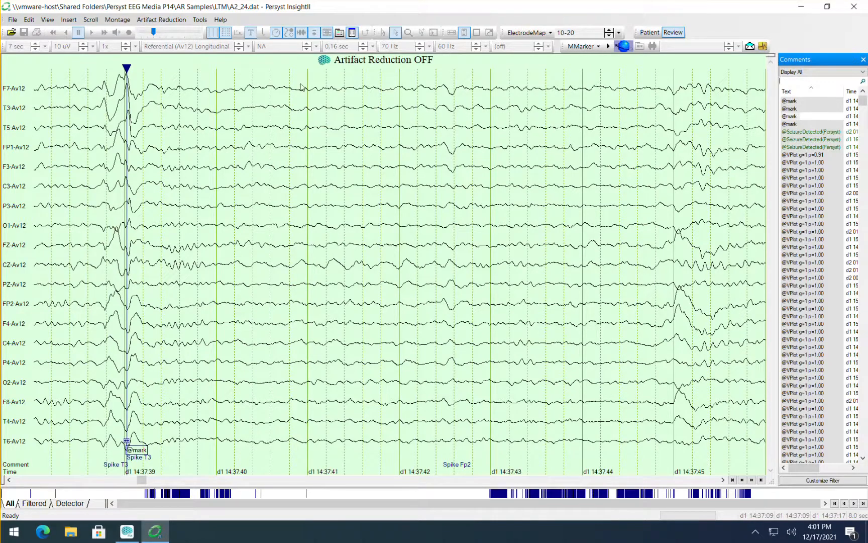
pyautogui.click(240, 85)
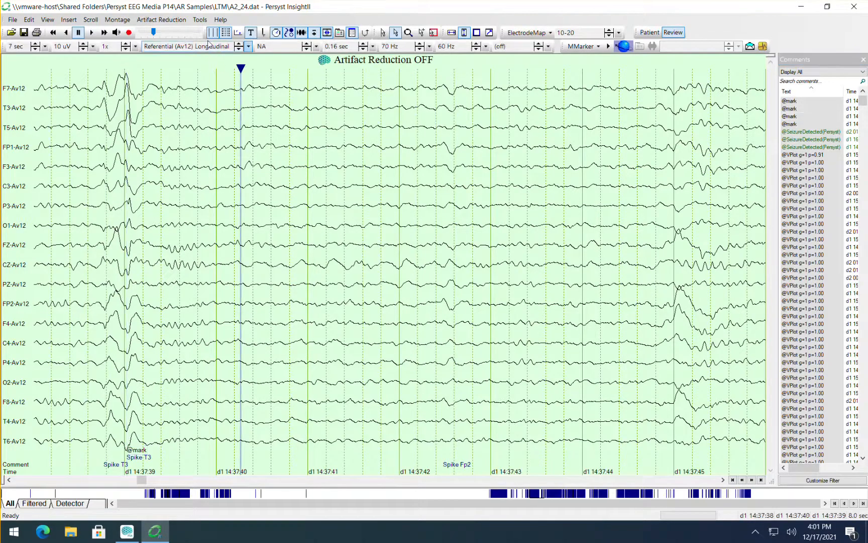
pyautogui.click(280, 48)
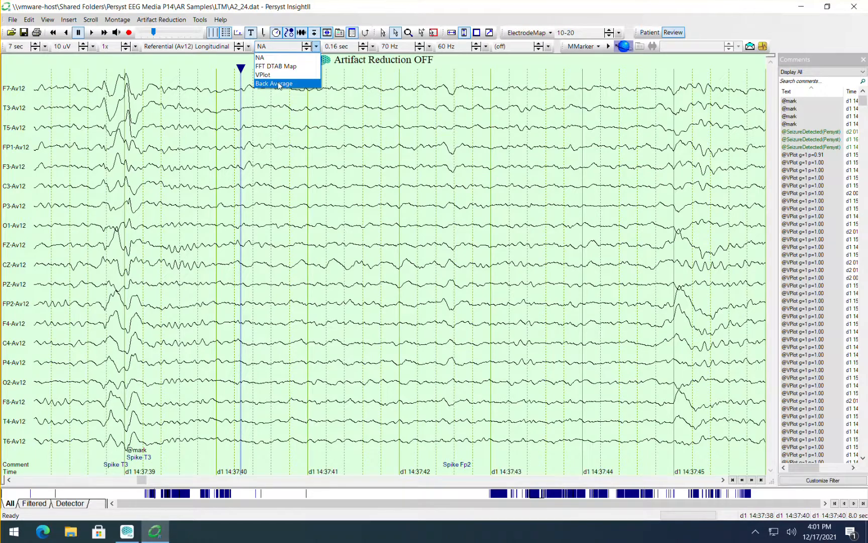
pyautogui.click(279, 84)
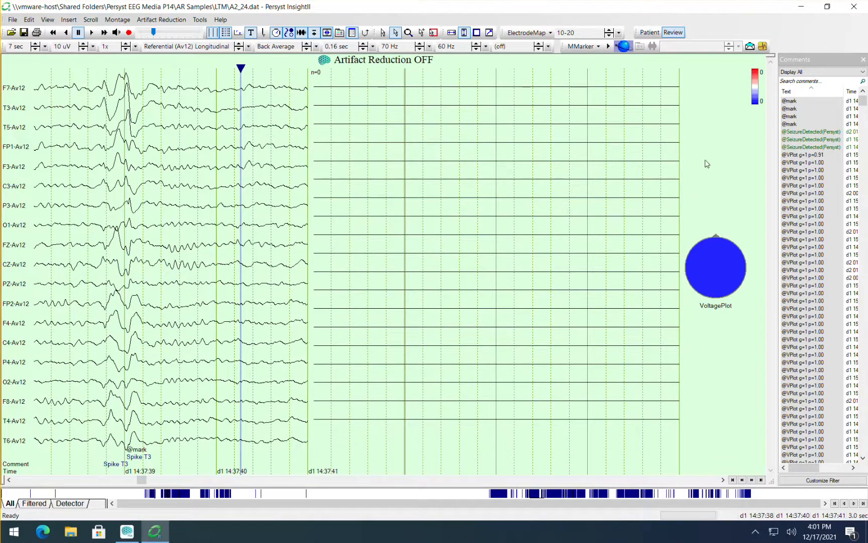
pyautogui.click(792, 101)
pyautogui.keyDown('ctrl'); pyautogui.click(791, 109); pyautogui.keyUp('ctrl')
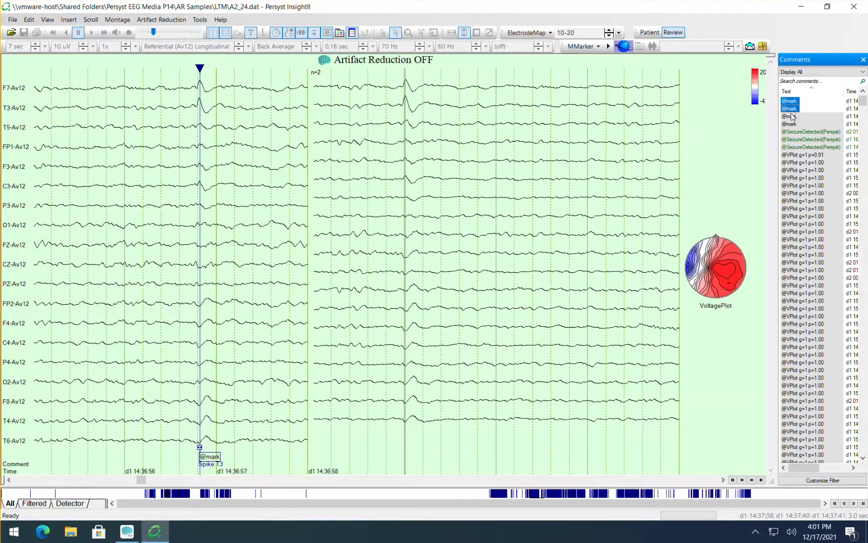
pyautogui.keyDown('ctrl'); pyautogui.click(793, 116); pyautogui.keyUp('ctrl')
pyautogui.keyDown('ctrl'); pyautogui.click(791, 125); pyautogui.keyUp('ctrl')
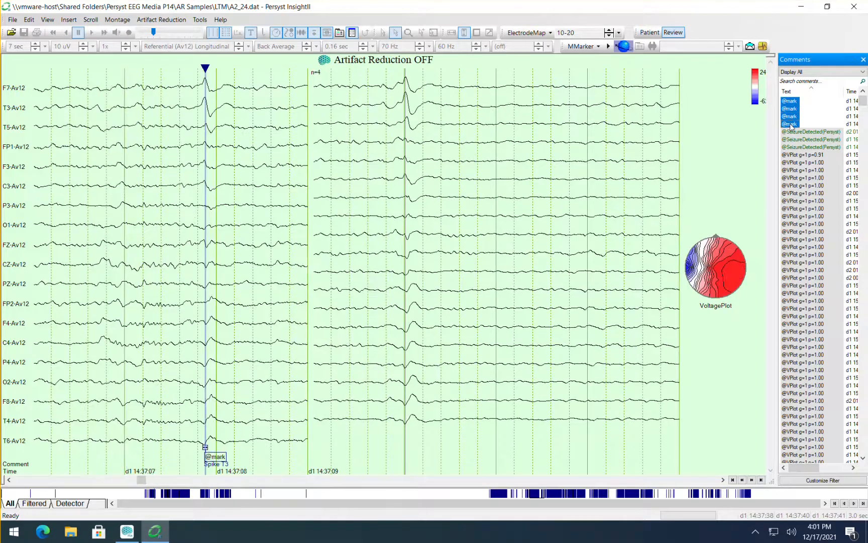